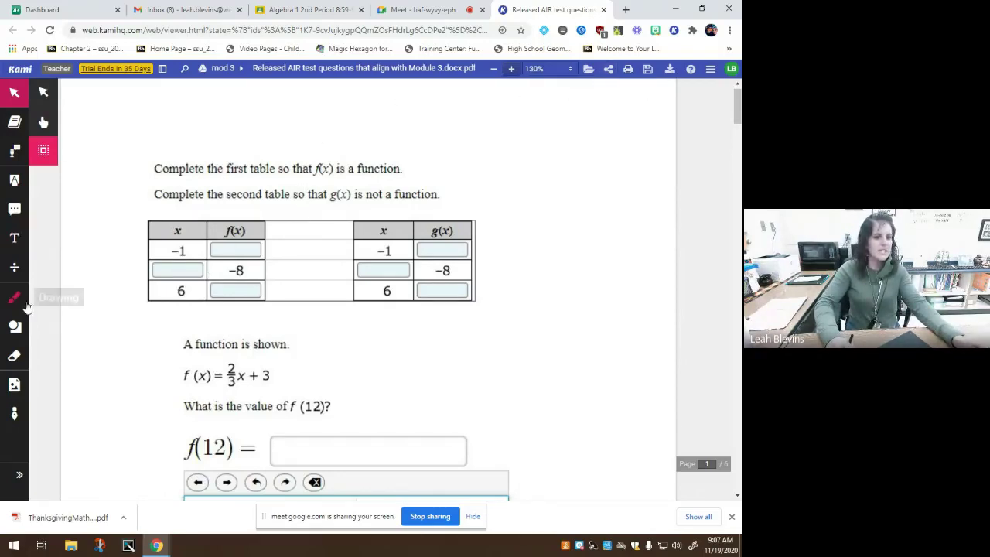
Step: Underline the word "function" in the first table's instruction with the drawing pen
click(14, 296)
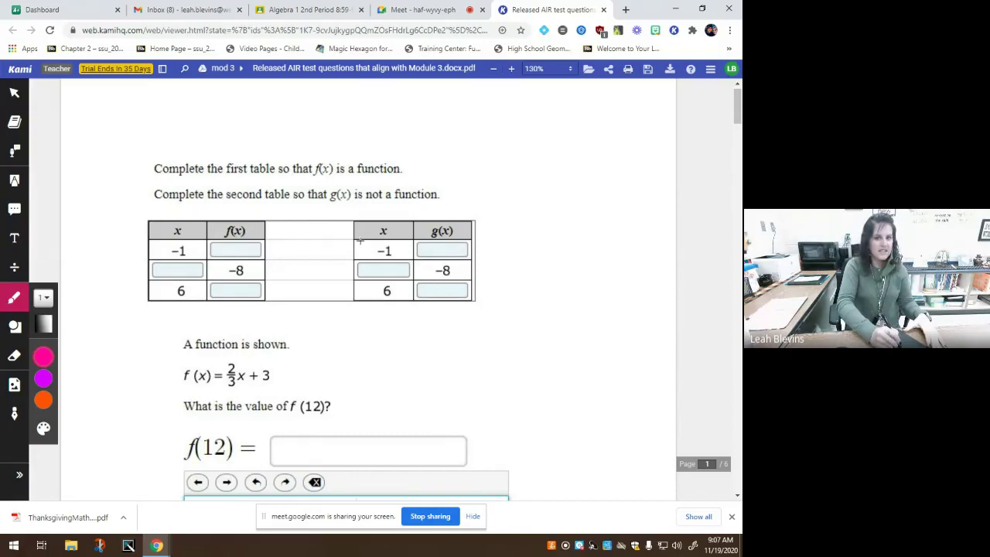
drag(358, 178, 401, 177)
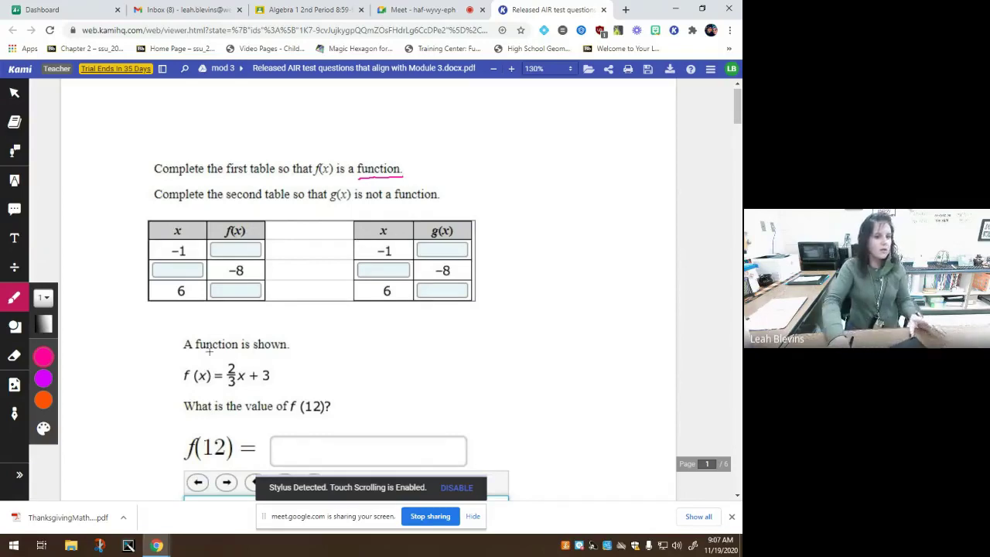
Step: Add the text note "each input is paired with exactly one output" above the instructions and shift it to be roughly centred on the page
click(14, 238)
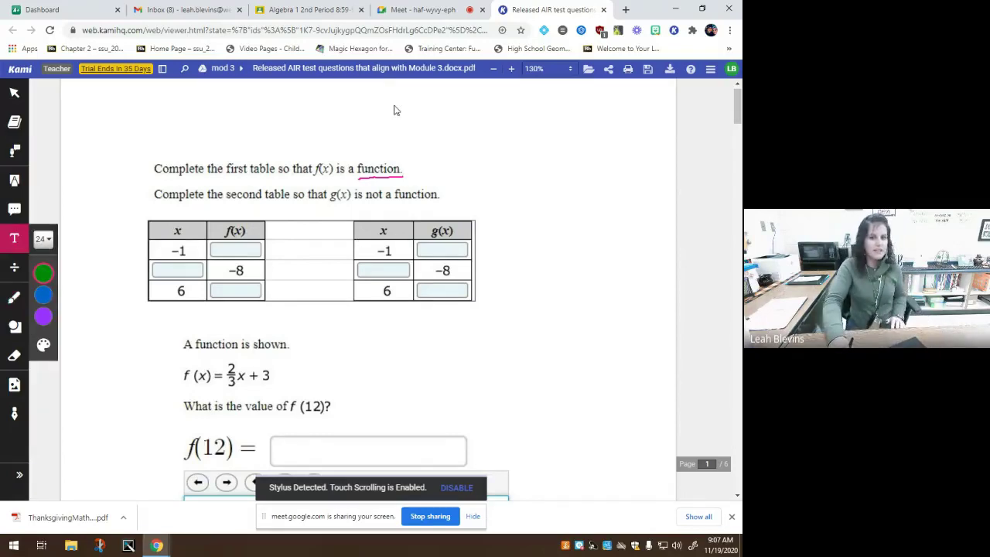
click(346, 116)
text(teach im)
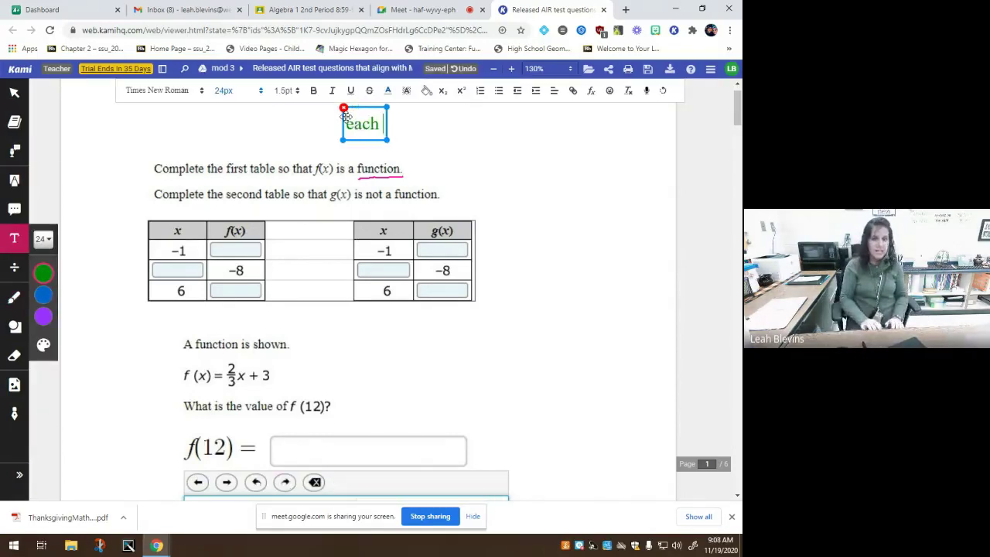
text(put)
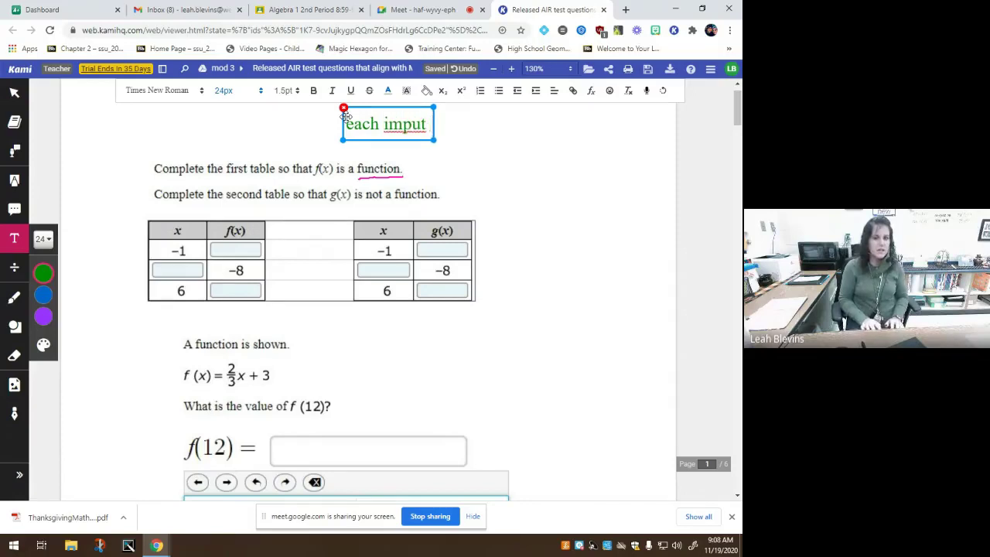
key(BackSpace)
key(BackSpace)
key(BackSpace)
text(m)
key(BackSpace)
key(BackSpace)
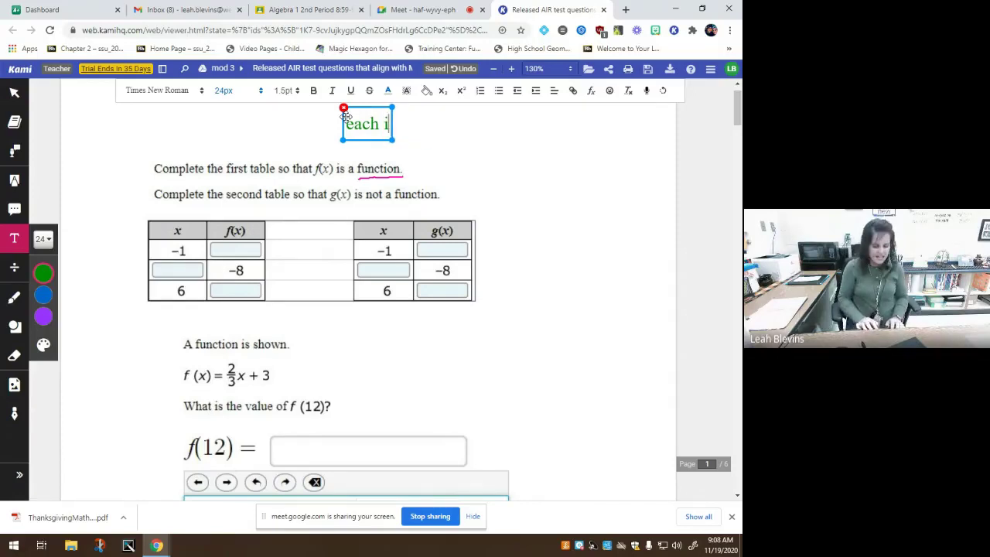
text(nput is p)
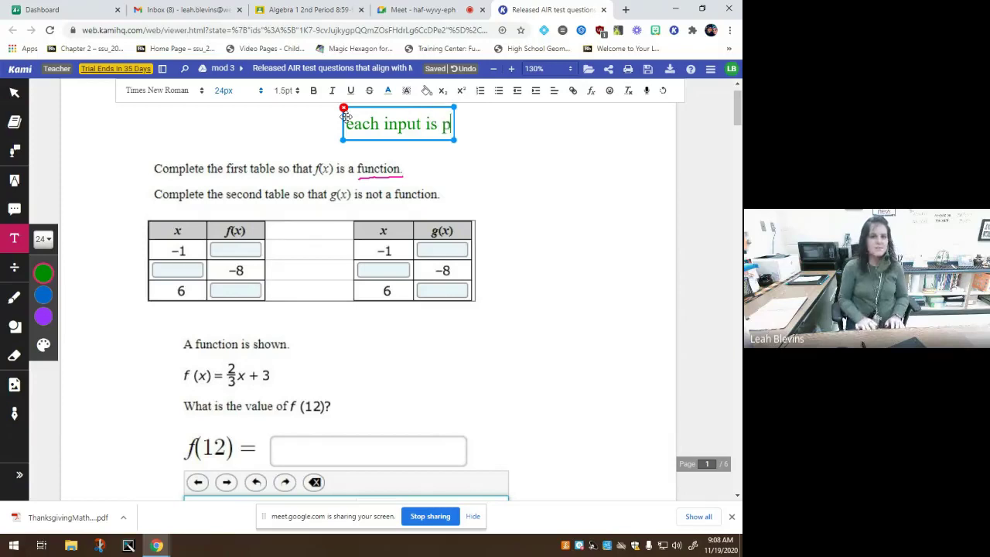
text(air ed with ex)
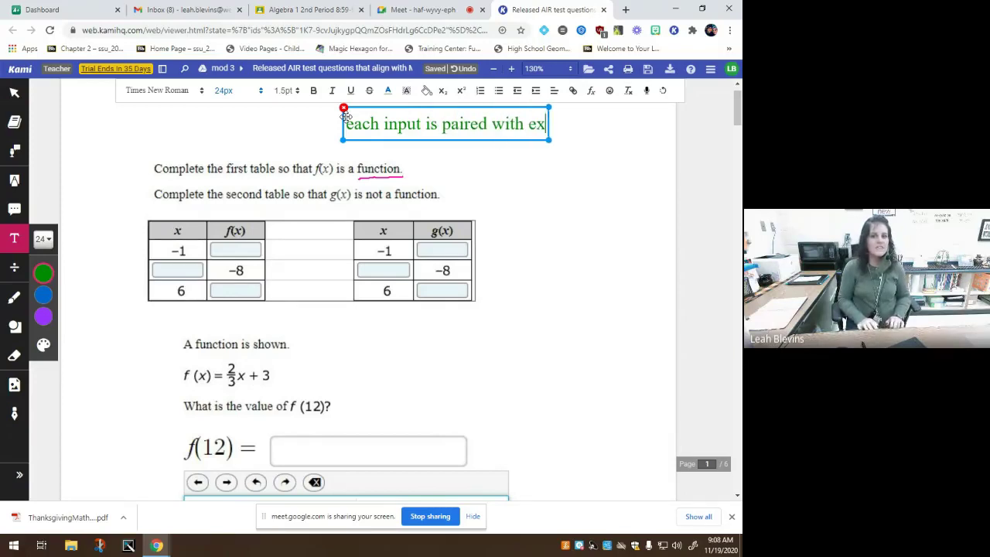
text(actly one out)
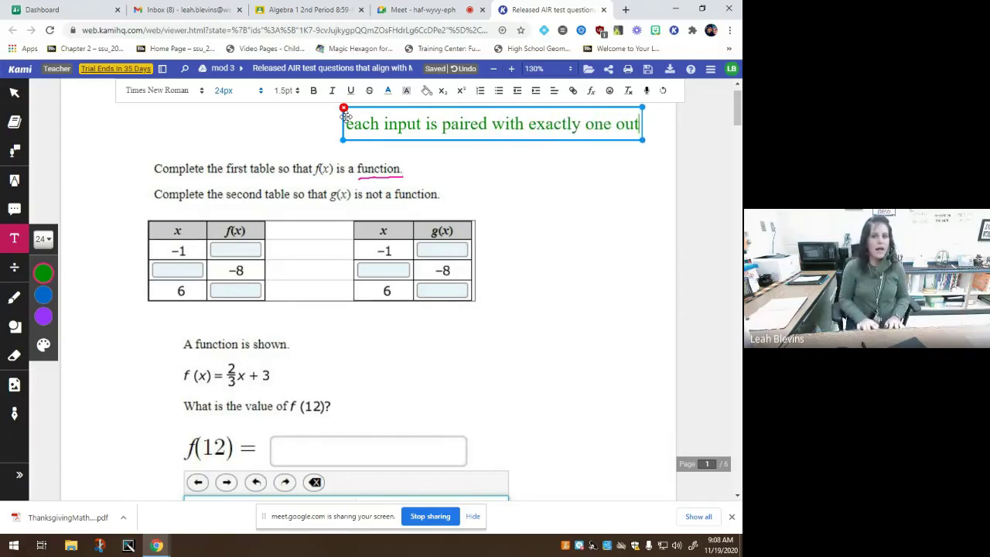
text(put)
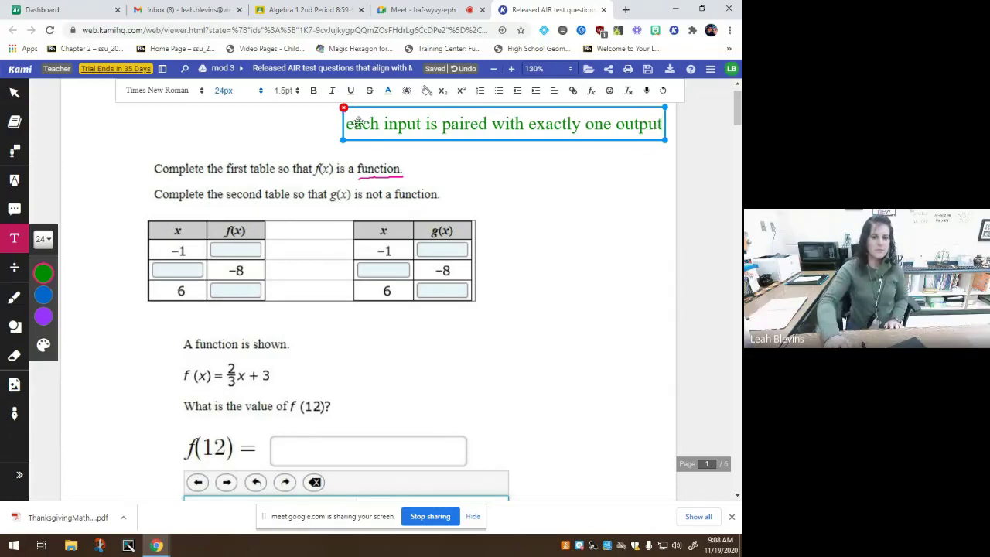
drag(396, 106, 273, 106)
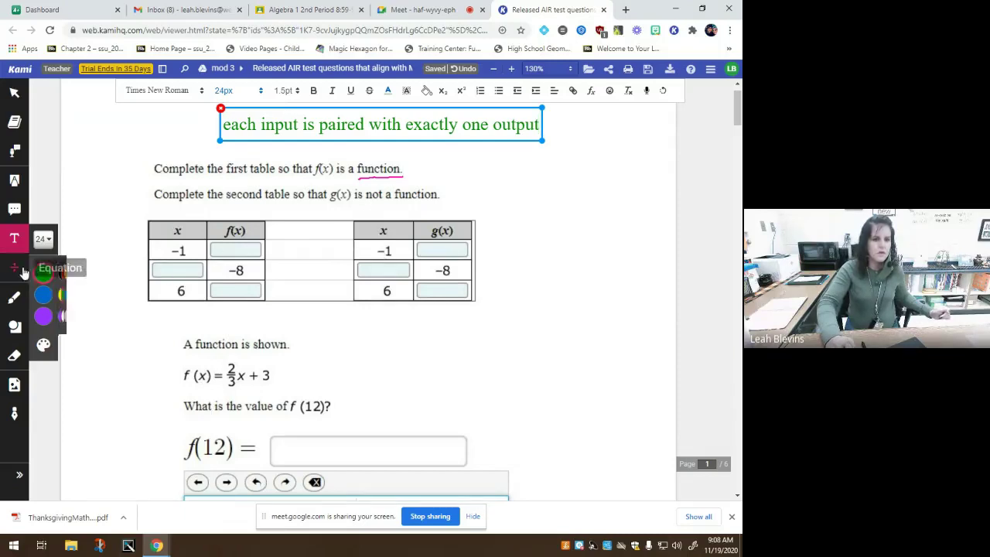
click(16, 294)
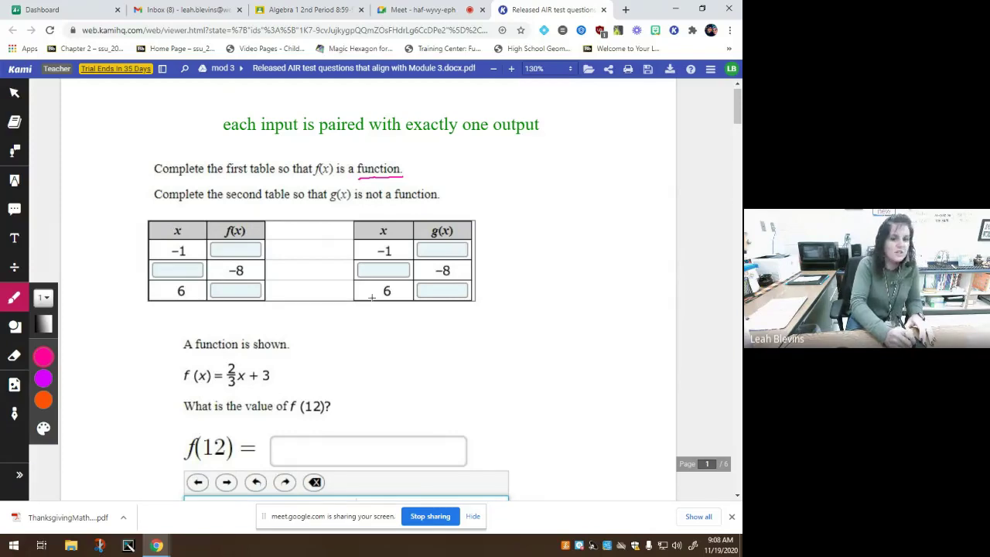
drag(170, 269, 183, 275)
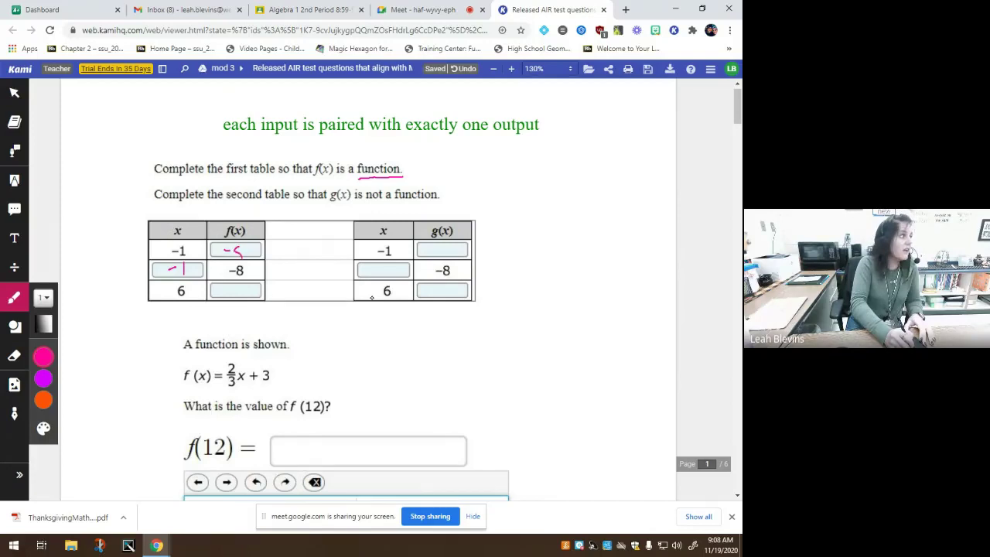
drag(244, 250, 239, 257)
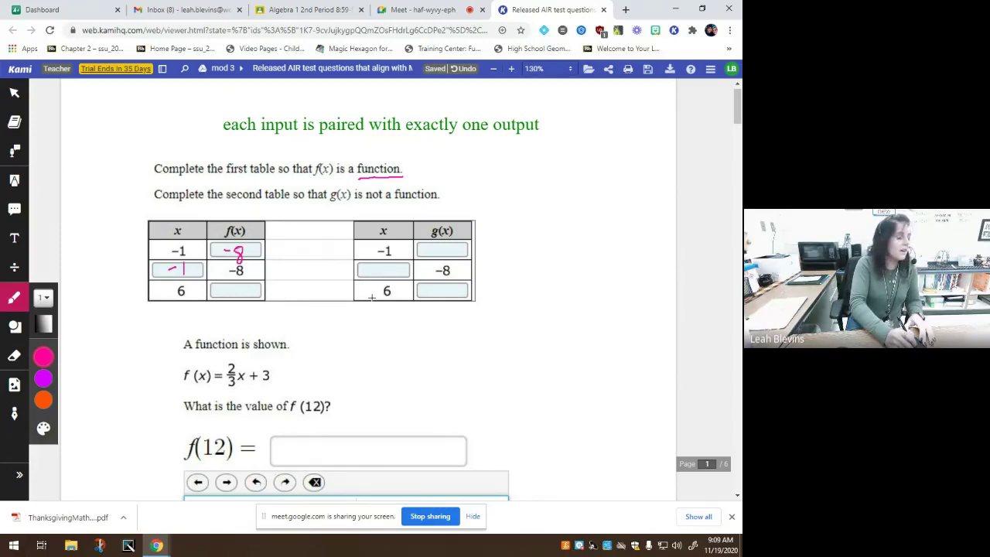
mouse_move(172, 244)
mouse_down()
mouse_move(183, 275)
mouse_move(204, 238)
mouse_move(222, 268)
mouse_up()
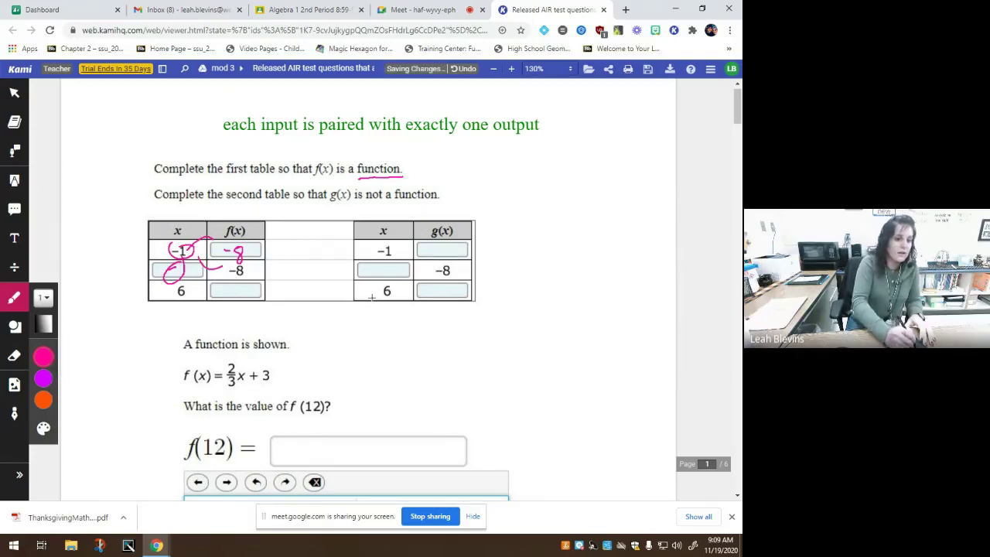
click(14, 356)
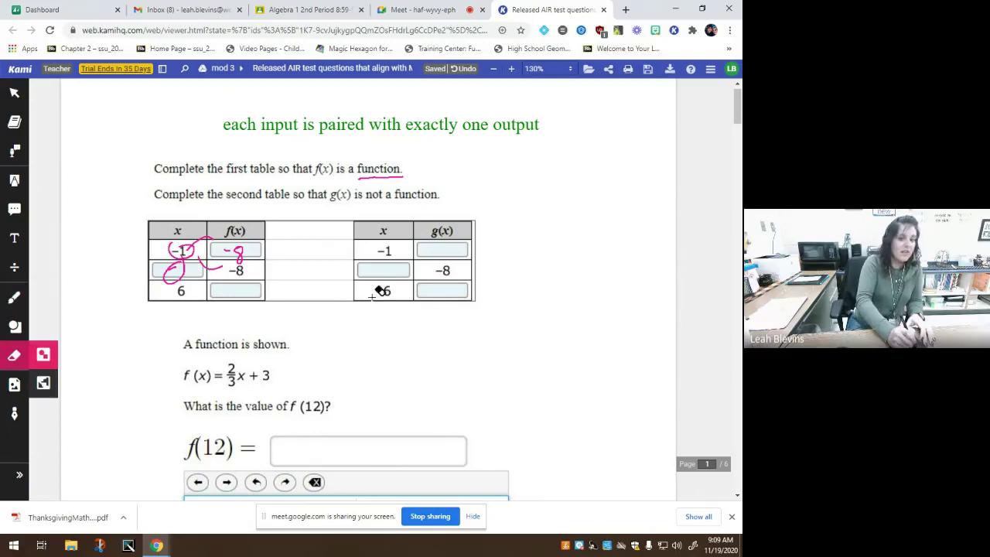
drag(171, 262, 182, 281)
mouse_move(170, 244)
mouse_down()
mouse_move(193, 257)
mouse_move(172, 268)
mouse_move(239, 263)
mouse_up()
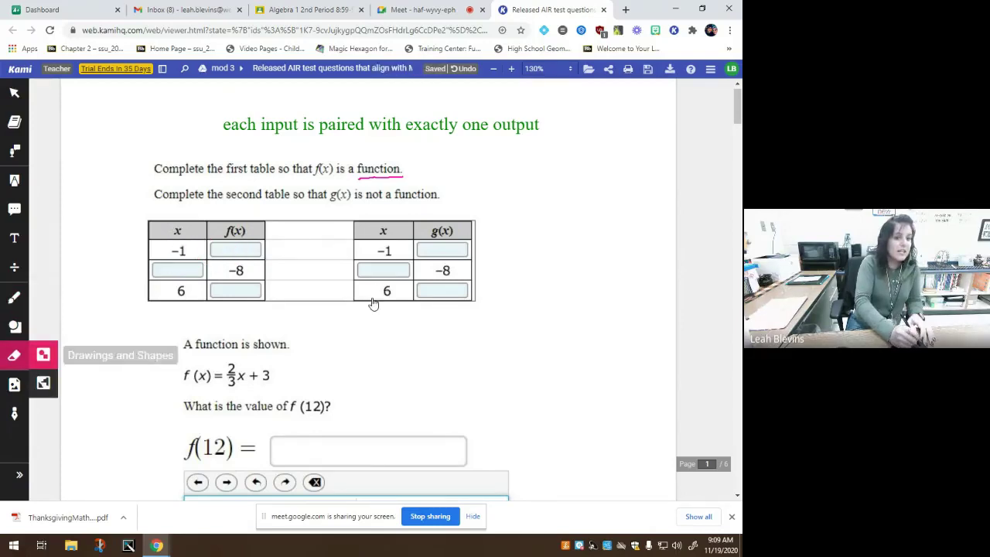
Step: Handwrite -20, 4 and 12 into the first table's blank cells from top to bottom
key(d)
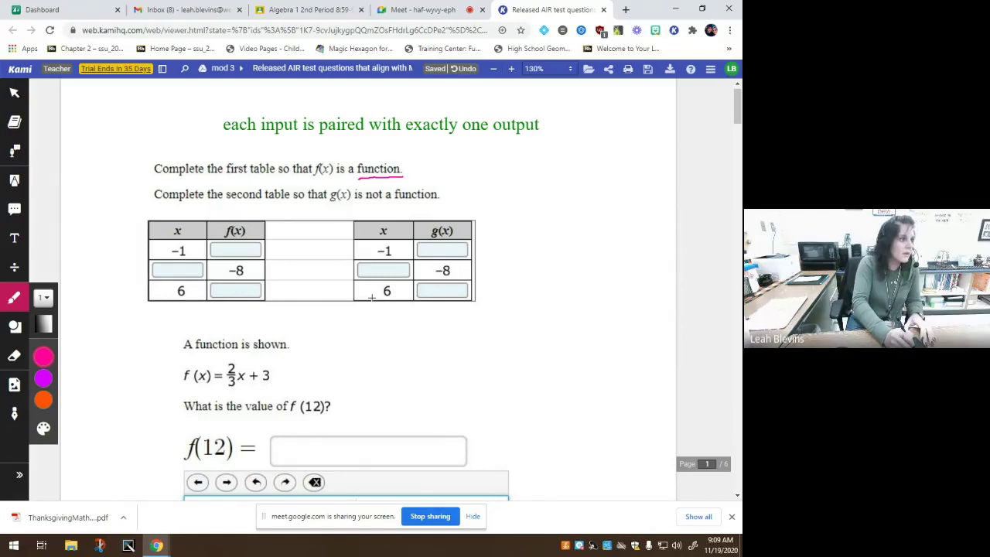
mouse_move(233, 243)
mouse_down()
mouse_move(247, 255)
mouse_move(251, 241)
mouse_up()
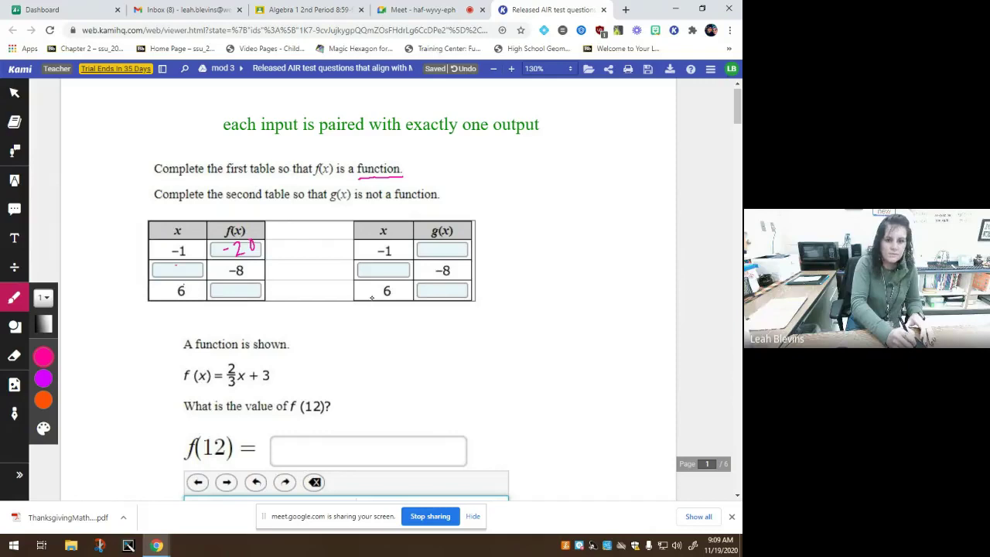
drag(176, 264, 177, 275)
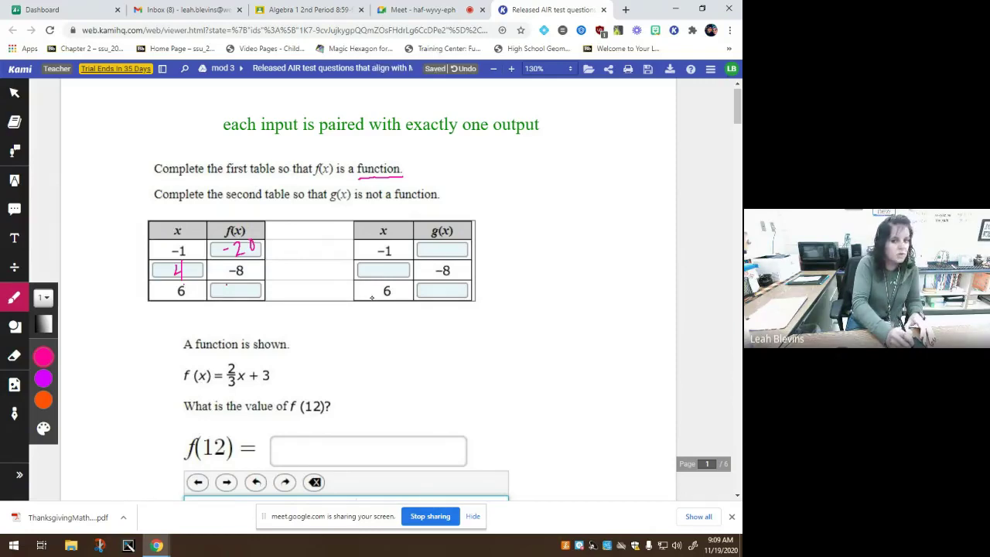
drag(225, 285, 228, 297)
drag(229, 284, 242, 299)
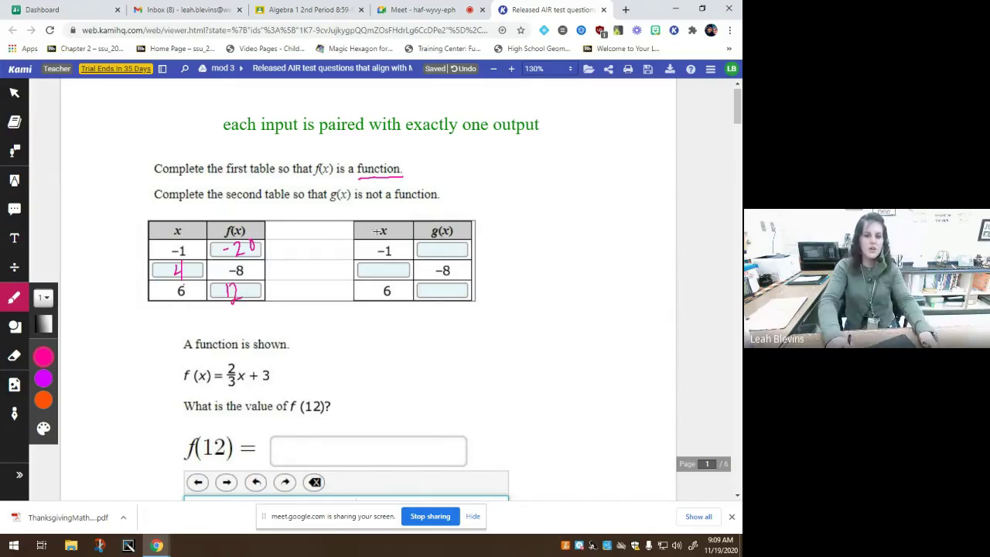
Step: Circle the whole second table and underline "not a function" in its instruction
mouse_move(434, 211)
mouse_down()
mouse_move(376, 210)
mouse_move(351, 290)
mouse_move(473, 315)
mouse_move(456, 236)
mouse_up()
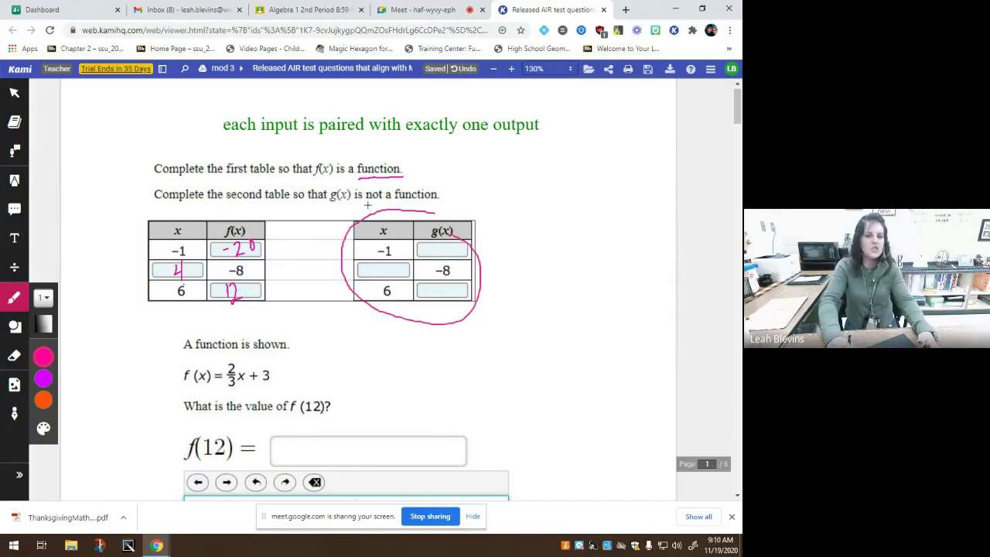
drag(367, 205, 430, 210)
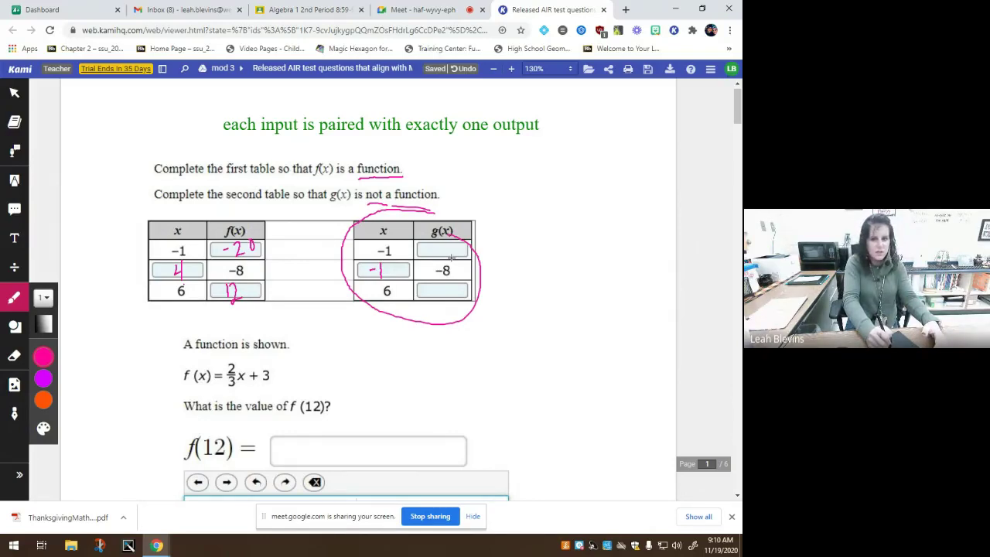
Step: Handwrite -20, -1 and 12 into the second table's blank cells from top to bottom
mouse_move(438, 248)
mouse_down()
mouse_move(455, 258)
mouse_move(452, 242)
mouse_up()
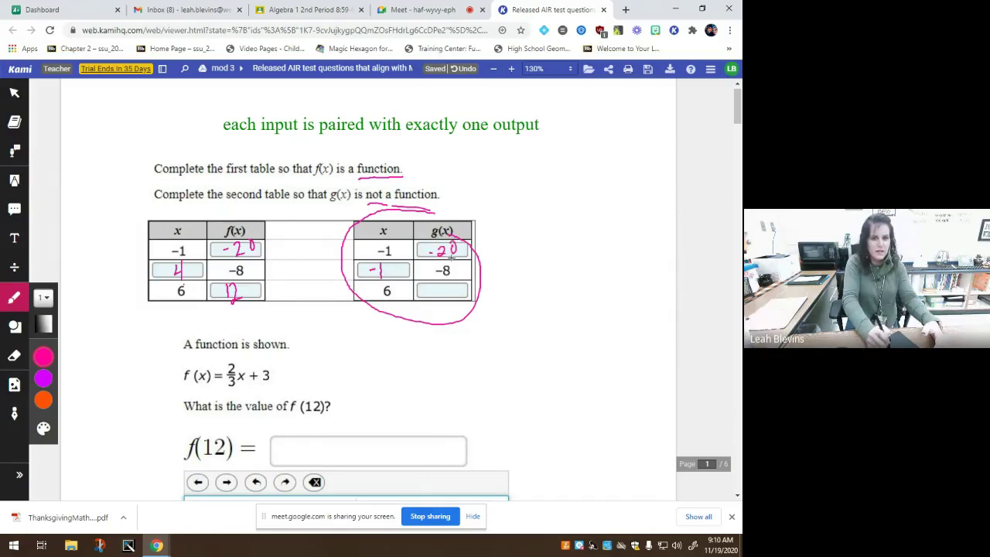
mouse_move(430, 283)
mouse_down()
mouse_move(431, 298)
mouse_move(446, 287)
mouse_move(448, 298)
mouse_up()
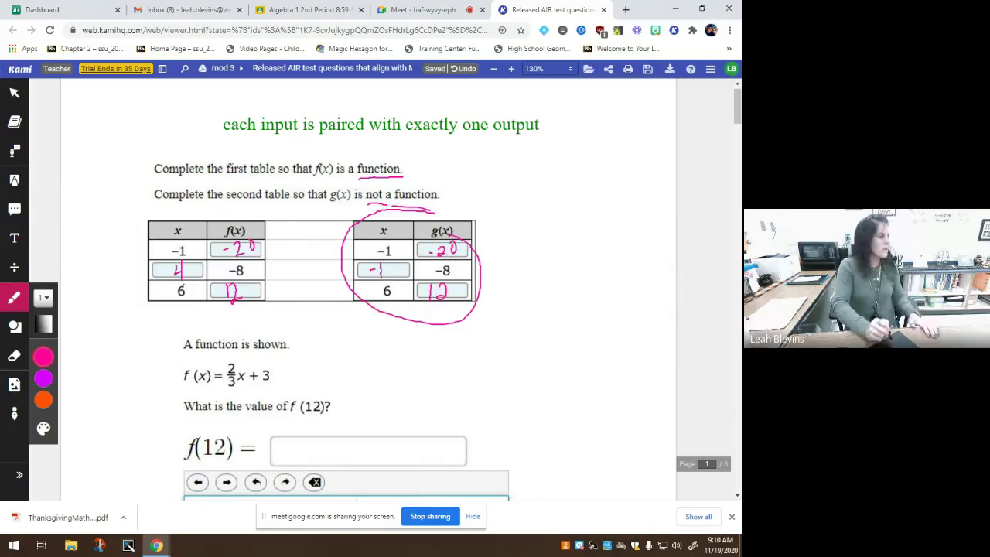
Step: Circle the two -1 inputs in the second table, link them to -20 and -8, and circle the first table's x-values
mouse_move(382, 237)
mouse_down()
mouse_move(361, 292)
mouse_move(402, 244)
mouse_move(390, 238)
mouse_move(416, 247)
mouse_move(424, 277)
mouse_up()
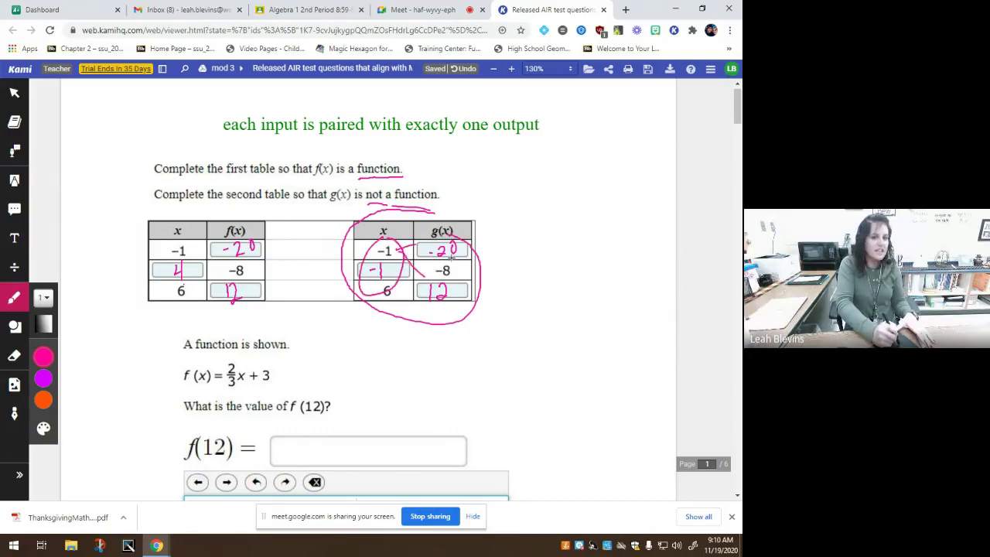
mouse_move(179, 318)
mouse_down()
mouse_move(203, 238)
mouse_move(167, 278)
mouse_move(200, 302)
mouse_move(195, 256)
mouse_up()
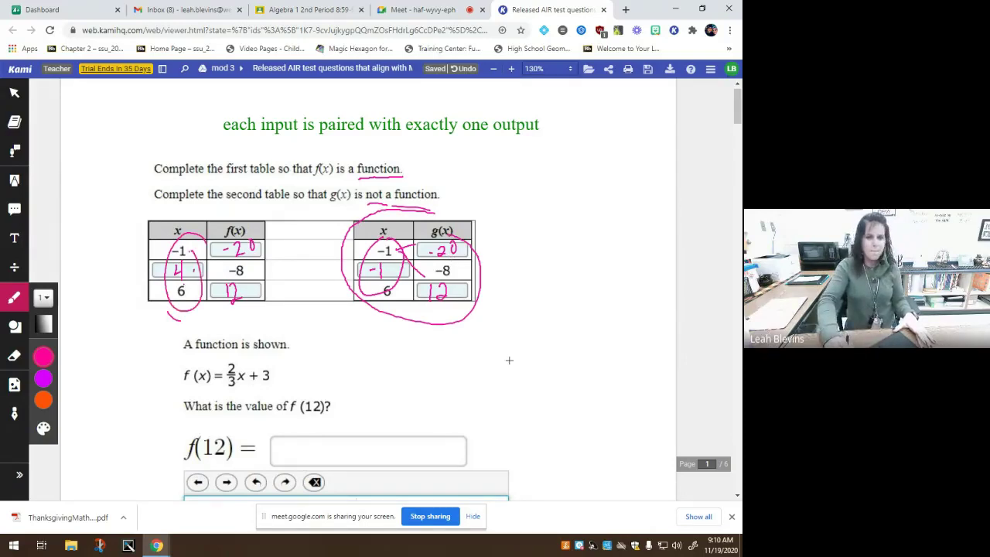
Step: Underline f(12) in the next question and circle the expression 2/3x + 3
scroll(440, 296, down, 1)
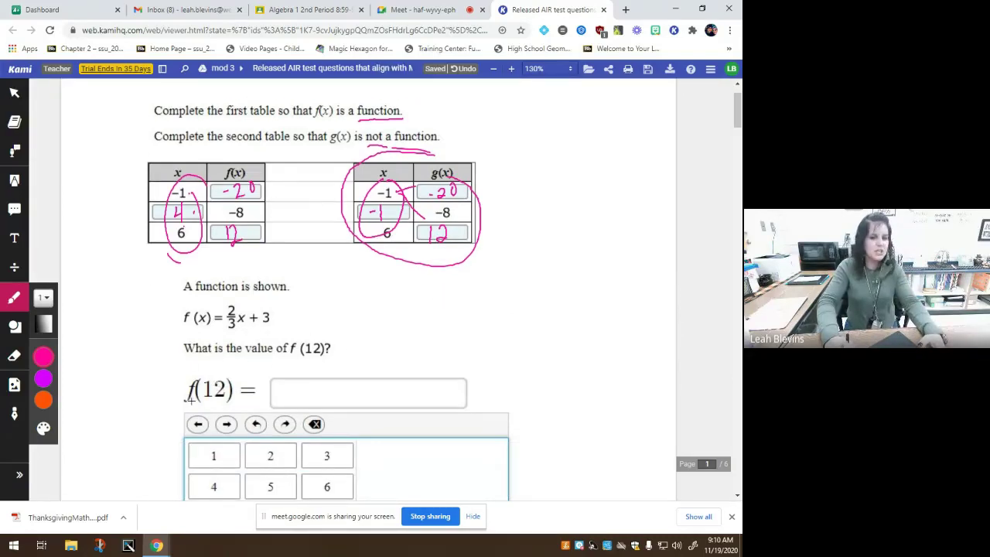
drag(190, 399, 229, 401)
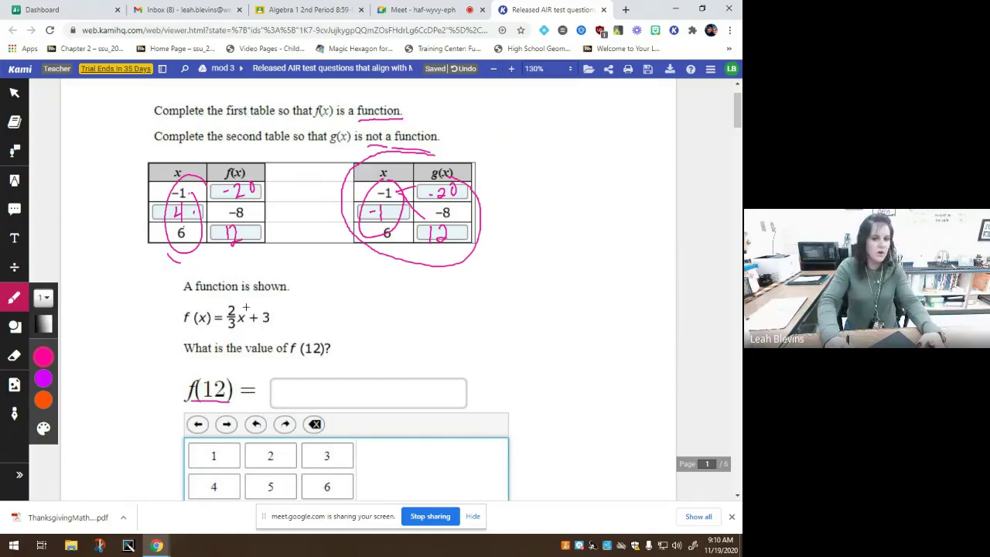
mouse_move(246, 310)
mouse_down()
mouse_move(238, 300)
mouse_move(222, 331)
mouse_move(279, 329)
mouse_move(260, 302)
mouse_move(245, 302)
mouse_up()
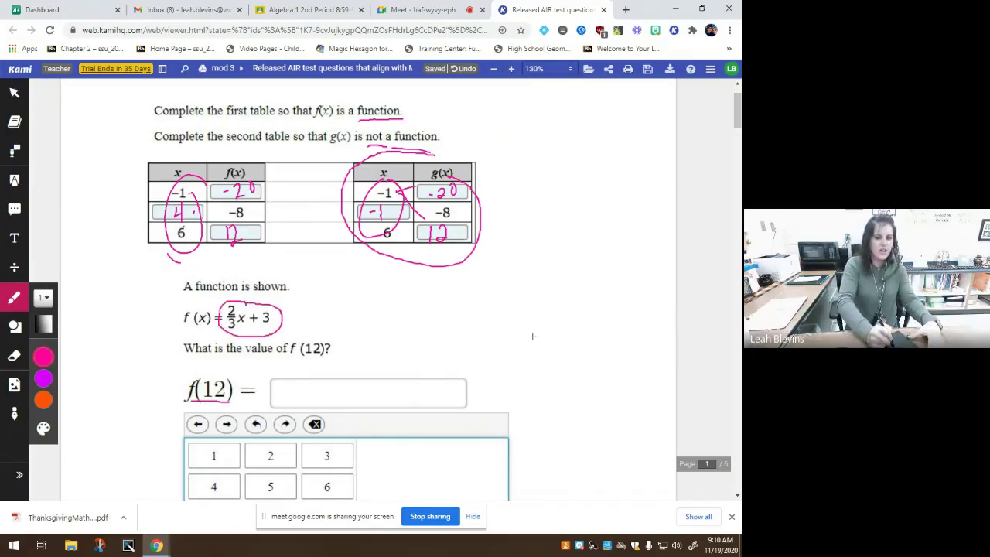
Step: Handwrite the working 2/3(12)+3 and 8+3 beside the function, and write 11 in the f(12) answer box
mouse_move(346, 295)
mouse_down()
mouse_move(357, 310)
mouse_move(348, 326)
mouse_move(384, 304)
mouse_move(383, 317)
mouse_up()
mouse_move(392, 298)
mouse_down()
mouse_move(392, 310)
mouse_move(410, 307)
mouse_move(376, 331)
mouse_move(400, 344)
mouse_up()
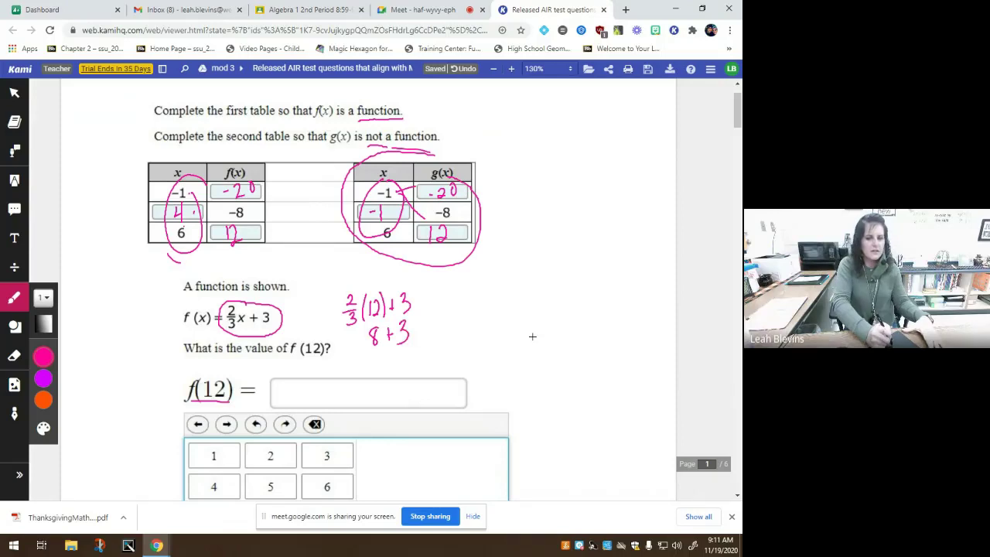
text(11)
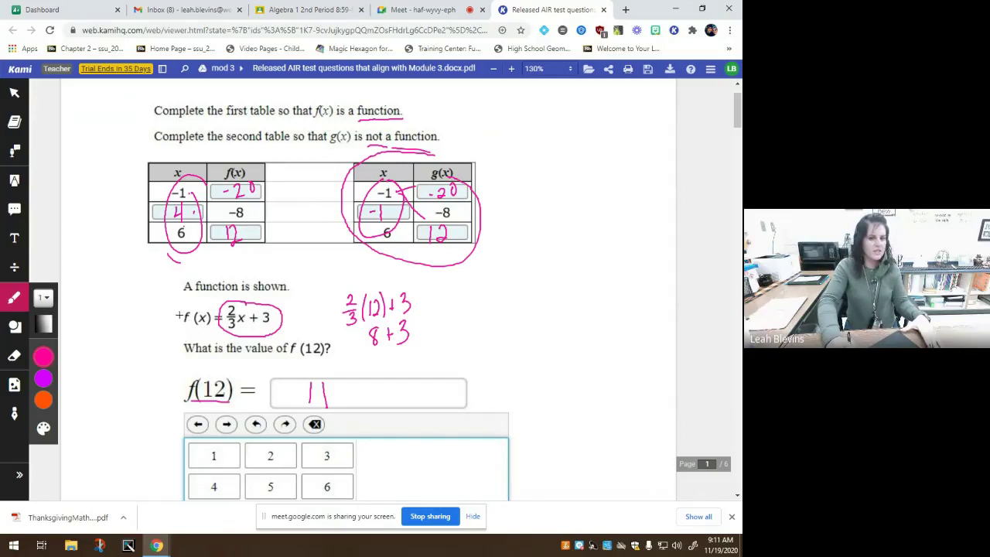
Step: Cross out f(x) and f(12), circle the 12, and draw an arrow from it to the x in the expression
drag(215, 310, 169, 331)
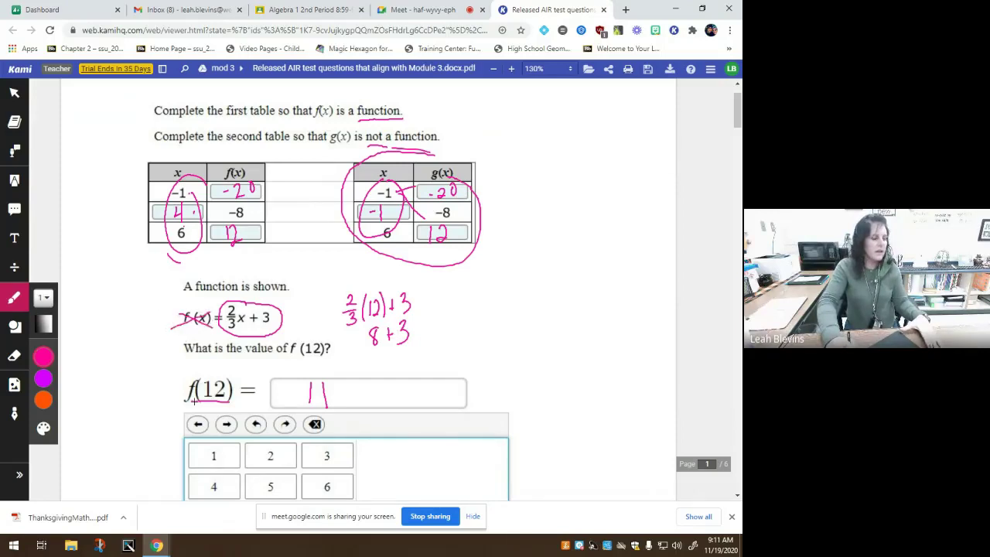
mouse_move(190, 378)
mouse_down()
mouse_move(224, 400)
mouse_move(176, 389)
mouse_up()
mouse_move(263, 390)
mouse_down()
mouse_move(197, 389)
mouse_move(209, 403)
mouse_move(236, 393)
mouse_move(224, 375)
mouse_move(245, 334)
mouse_up()
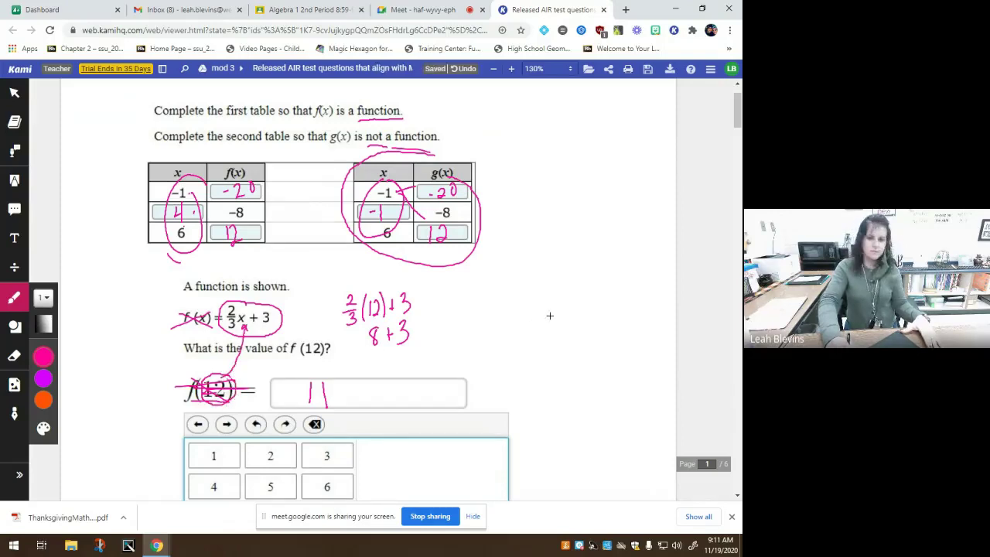
Step: Switch to Google Classroom, check the Friday assignment's attachments in the Algebra 1 classwork, and return to the Kami worksheet
scroll(549, 311, down, 6)
scroll(493, 326, down, 4)
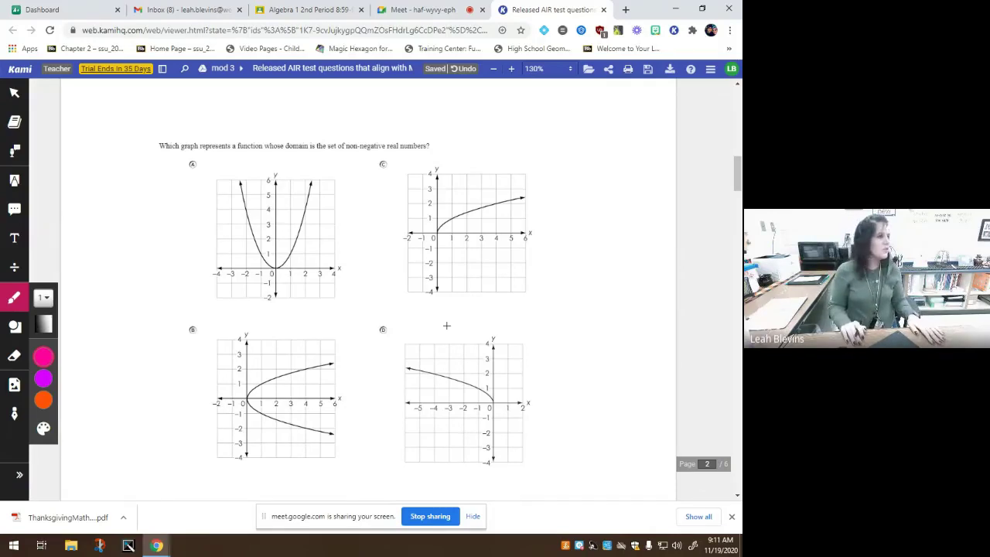
click(279, 13)
click(342, 81)
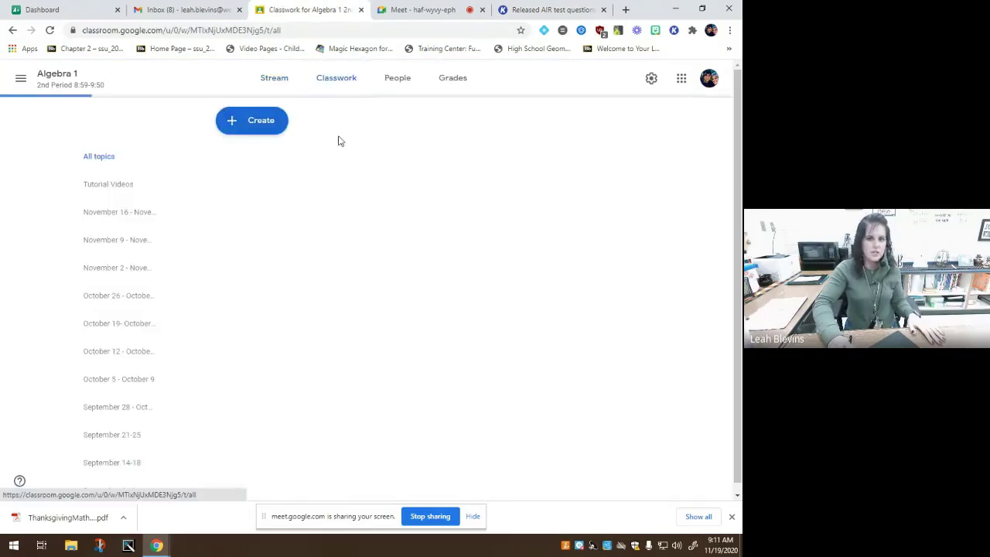
scroll(342, 259, down, 1)
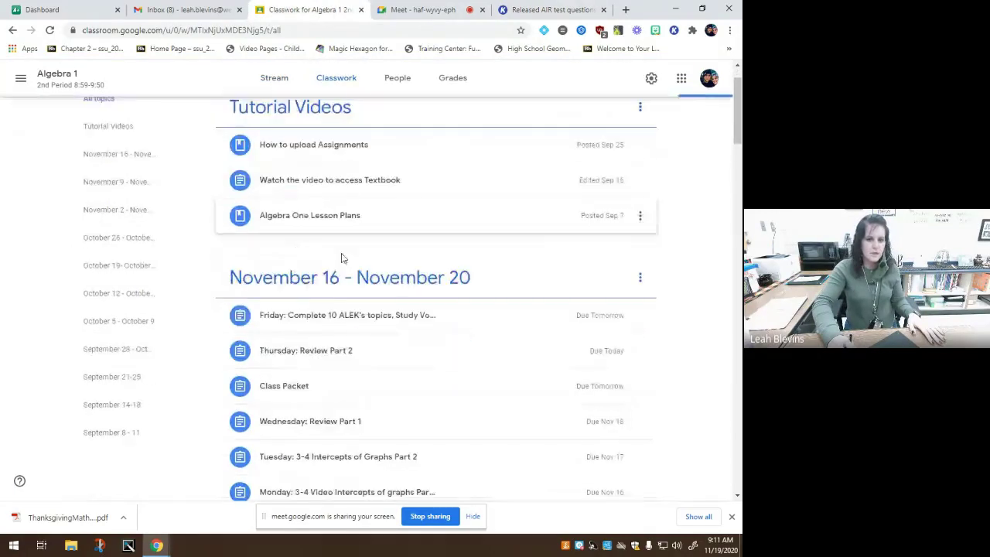
click(320, 316)
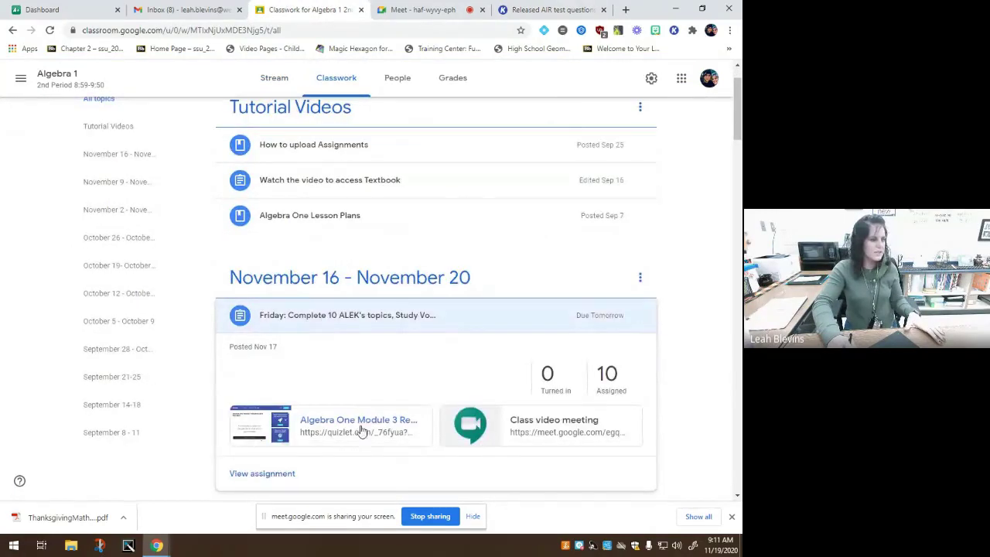
click(370, 319)
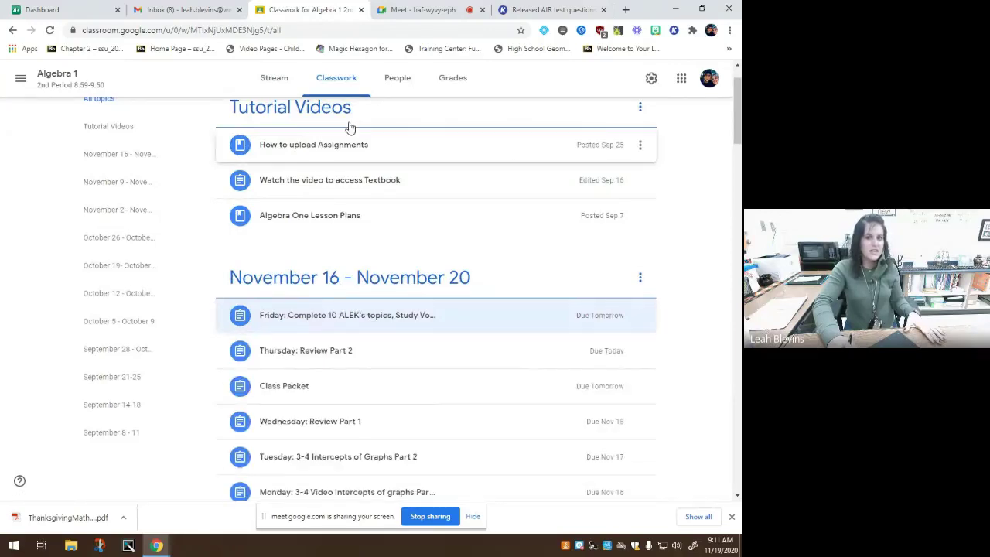
click(418, 14)
click(551, 9)
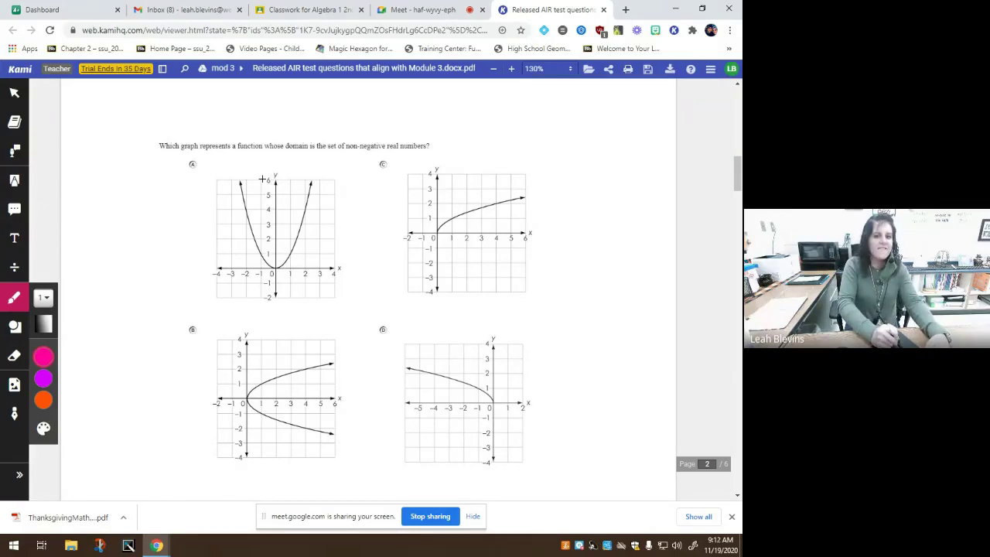
Step: Underline "function" in the domain question, draw a vertical line through graph B's curve, and cross out graph B
drag(238, 149, 262, 150)
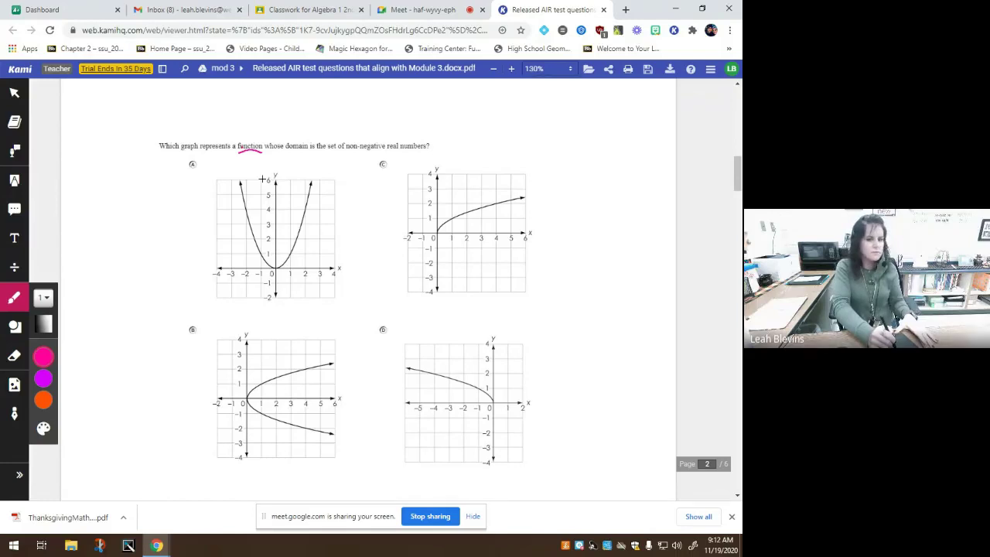
drag(195, 326, 295, 447)
drag(297, 338, 227, 441)
drag(264, 350, 273, 475)
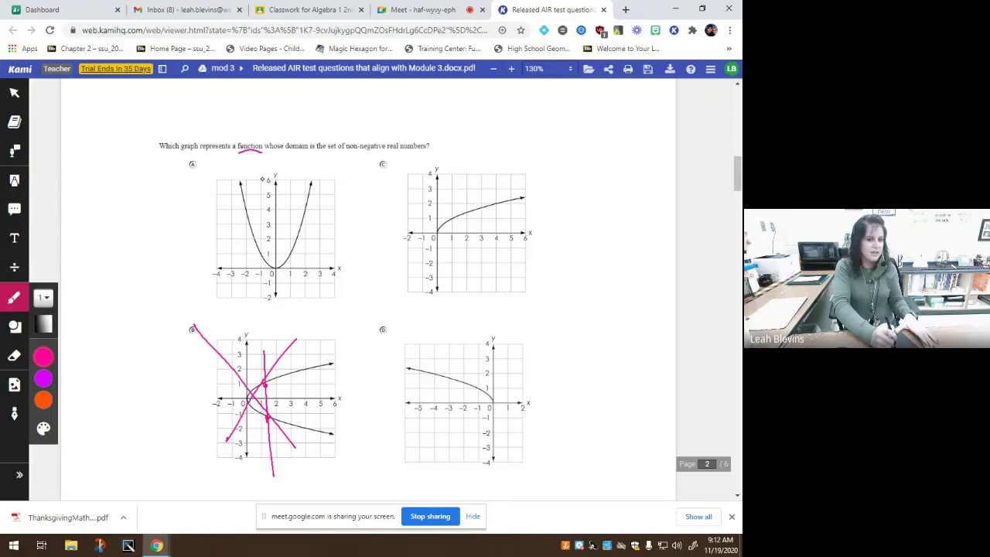
drag(235, 334, 301, 433)
drag(286, 328, 244, 441)
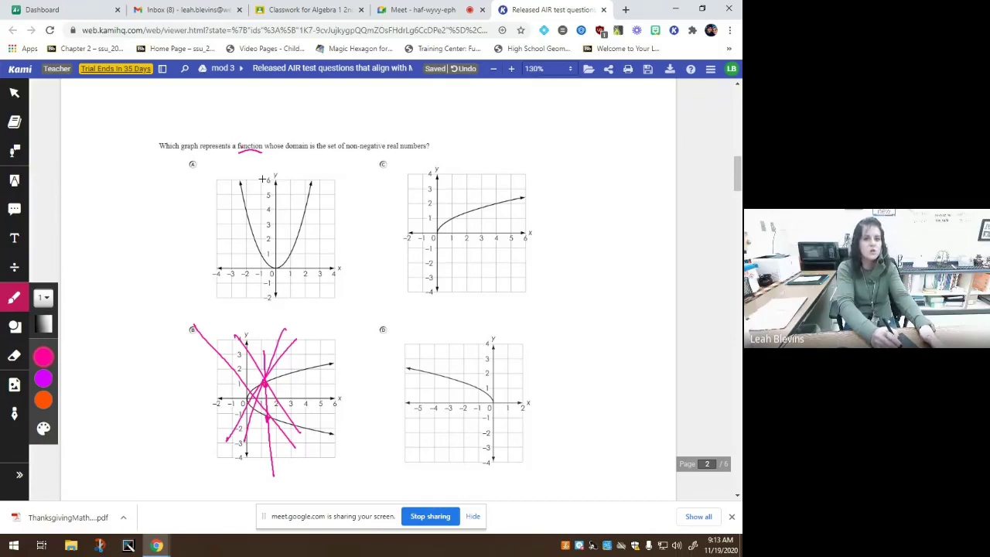
Step: Underline "domain" and "non-negative real" in the question and handwrite "x-values positive" above it, underlining "positive"
drag(288, 153, 307, 153)
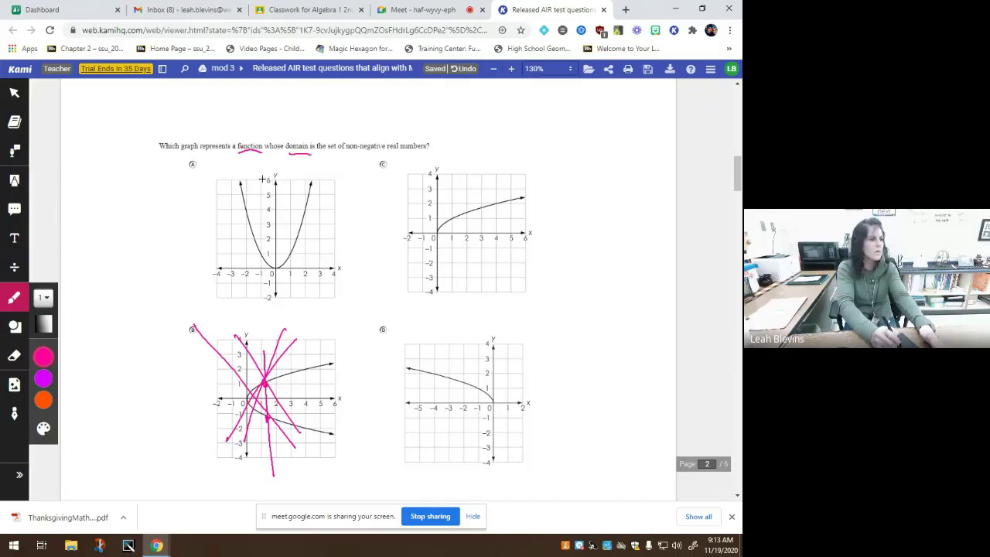
mouse_move(283, 121)
mouse_down()
mouse_move(288, 134)
mouse_move(304, 120)
mouse_move(335, 134)
mouse_up()
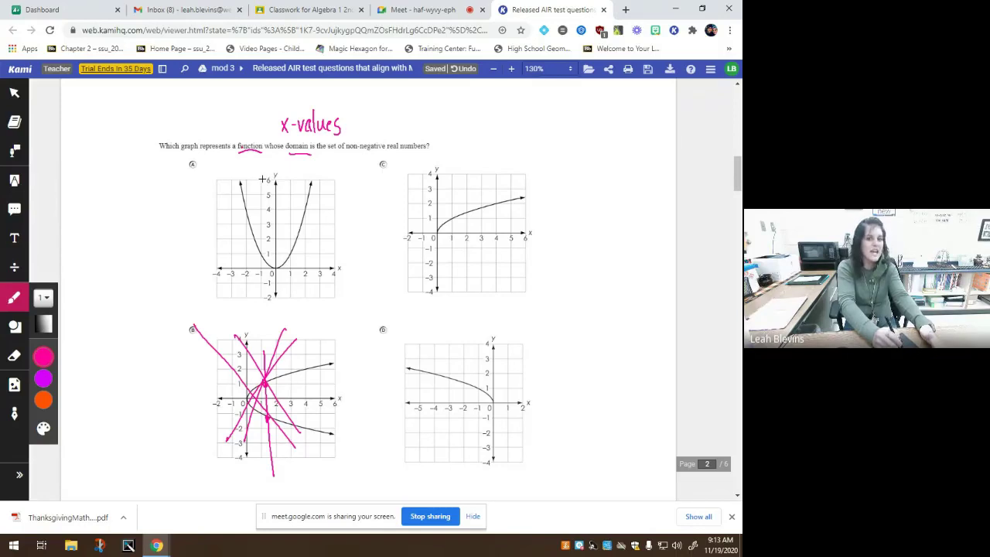
drag(338, 155, 399, 150)
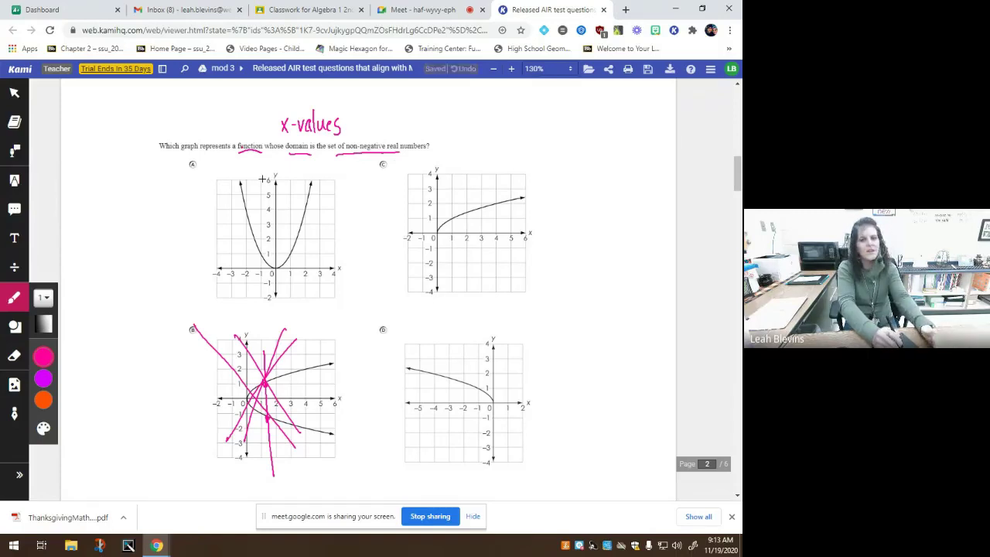
drag(360, 119, 361, 130)
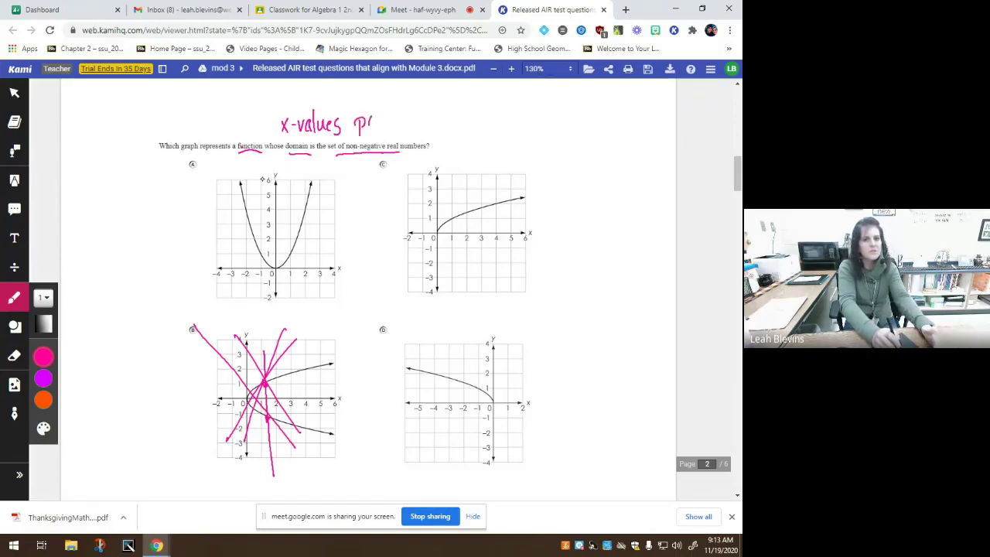
mouse_move(374, 116)
mouse_down()
mouse_move(371, 127)
mouse_move(412, 115)
mouse_move(418, 126)
mouse_up()
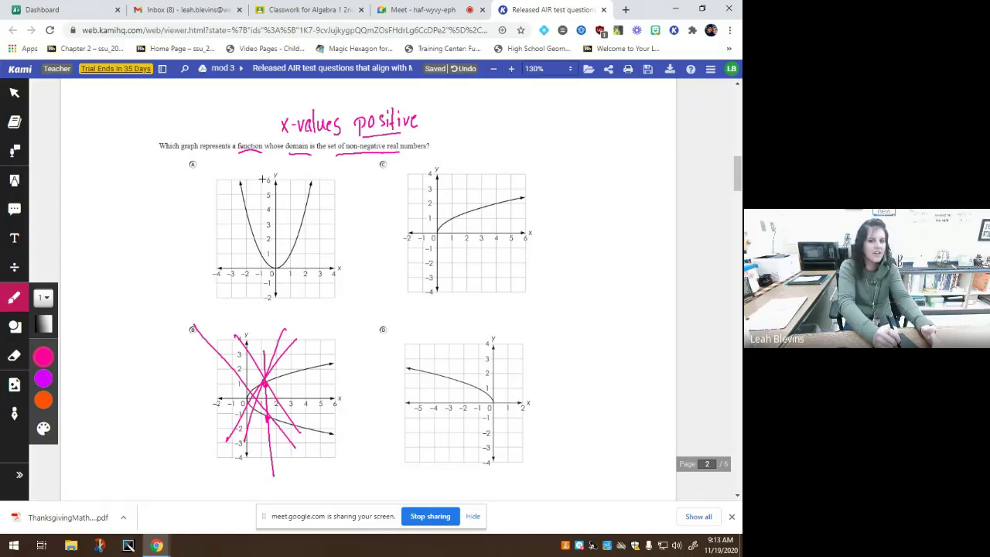
Step: Mark the negative and positive x-value sides beneath graph A's parabola and cross out graph A
mouse_move(234, 282)
mouse_down()
mouse_move(268, 274)
mouse_move(250, 235)
mouse_up()
mouse_move(284, 280)
mouse_down()
mouse_move(320, 276)
mouse_move(302, 246)
mouse_up()
drag(229, 191, 303, 264)
drag(301, 190, 249, 271)
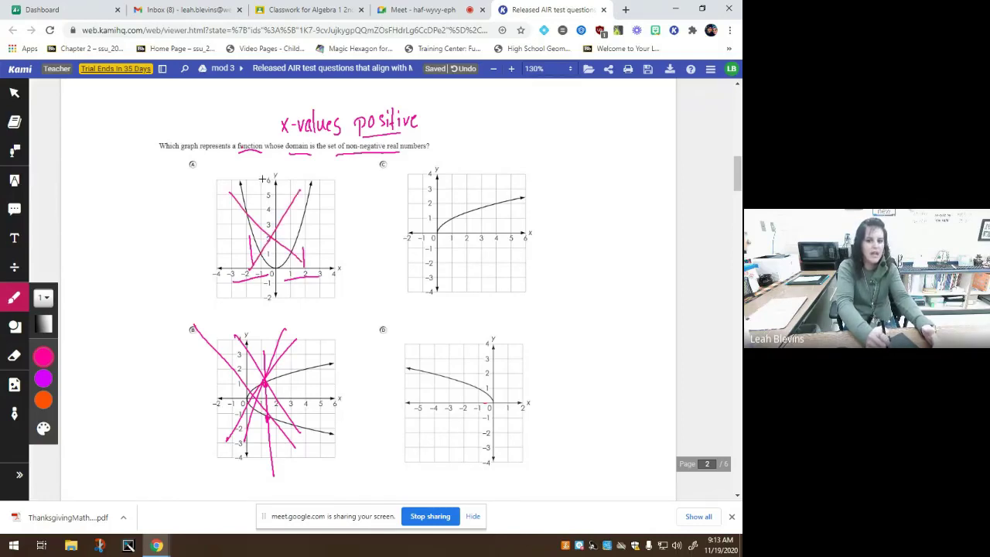
Step: Trace dashes along the negative x-axis of graph D and cross the graph out
drag(442, 401, 430, 401)
drag(427, 401, 410, 401)
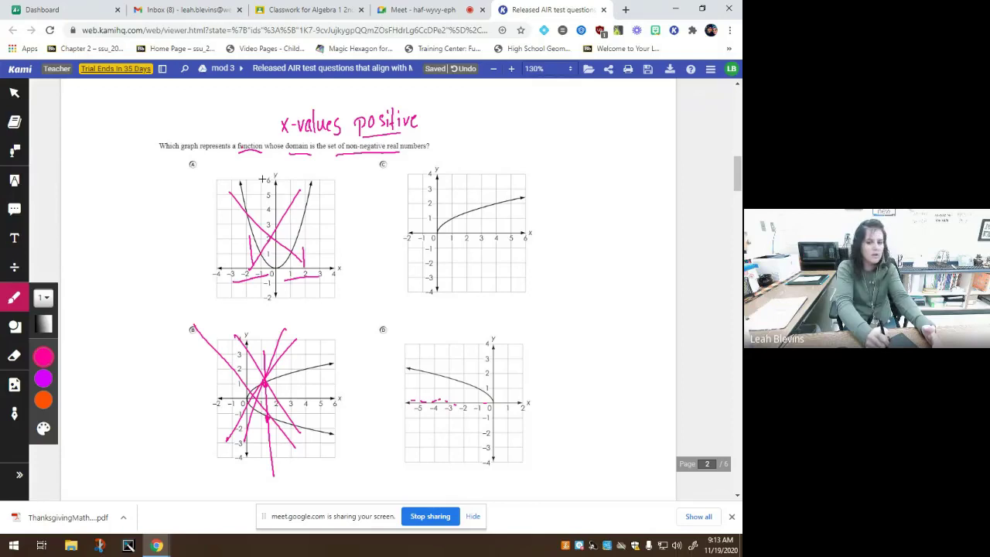
drag(430, 339, 486, 418)
drag(474, 333, 441, 430)
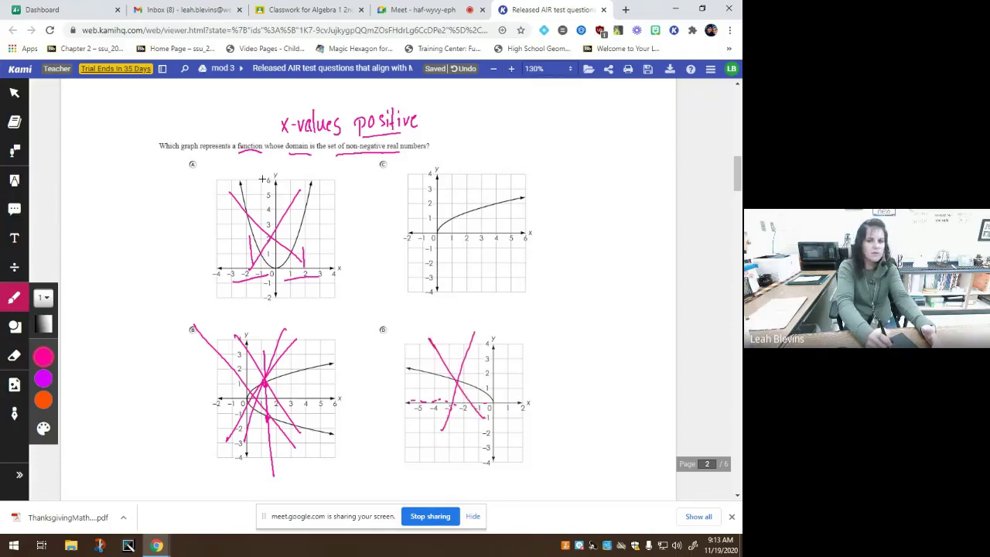
Step: Circle graph C as the answer, draw vertical test lines through its curve, and dash along its positive x-axis
mouse_move(403, 161)
mouse_down()
mouse_move(467, 288)
mouse_move(463, 184)
mouse_move(429, 185)
mouse_up()
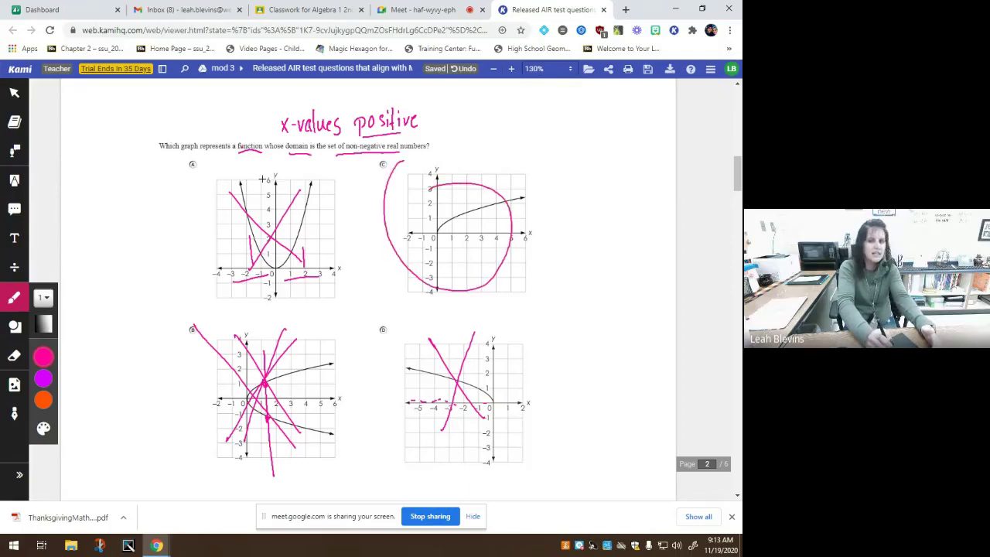
mouse_move(455, 183)
mouse_down()
mouse_move(458, 288)
mouse_move(480, 278)
mouse_up()
drag(495, 176, 495, 279)
drag(510, 177, 512, 267)
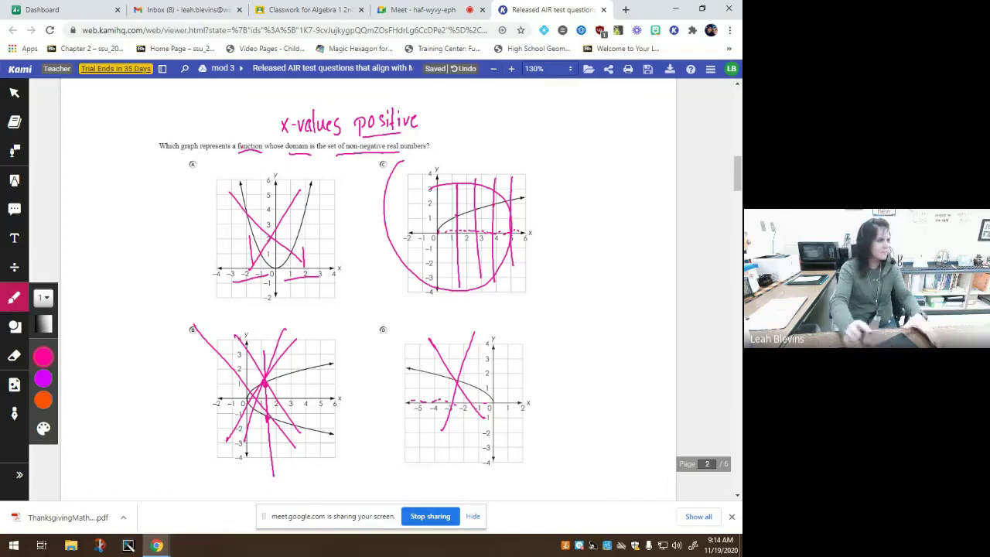
Step: Go to the minimum value question on page 3 and open the Desmos graphing calculator in a new browser tab
scroll(590, 167, down, 5)
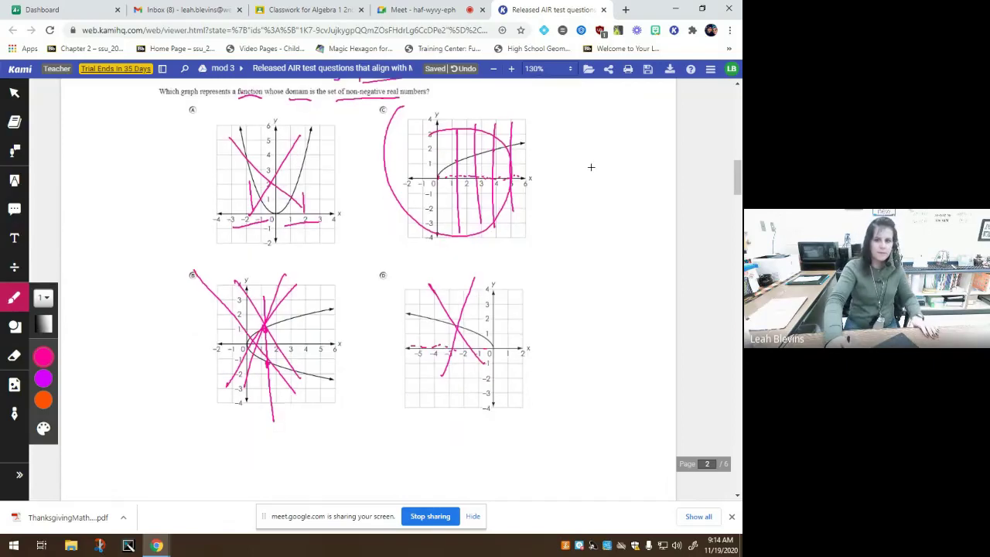
scroll(588, 209, down, 5)
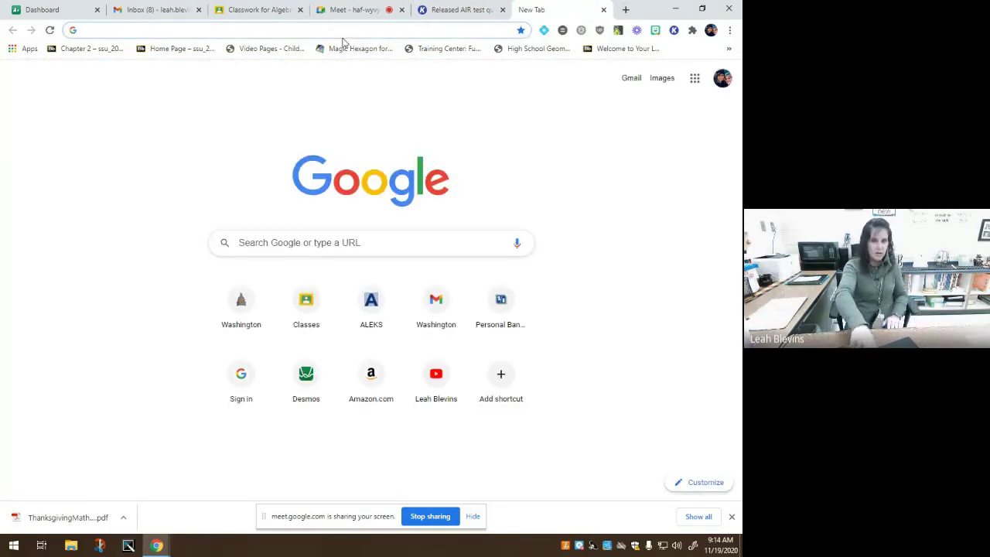
click(294, 393)
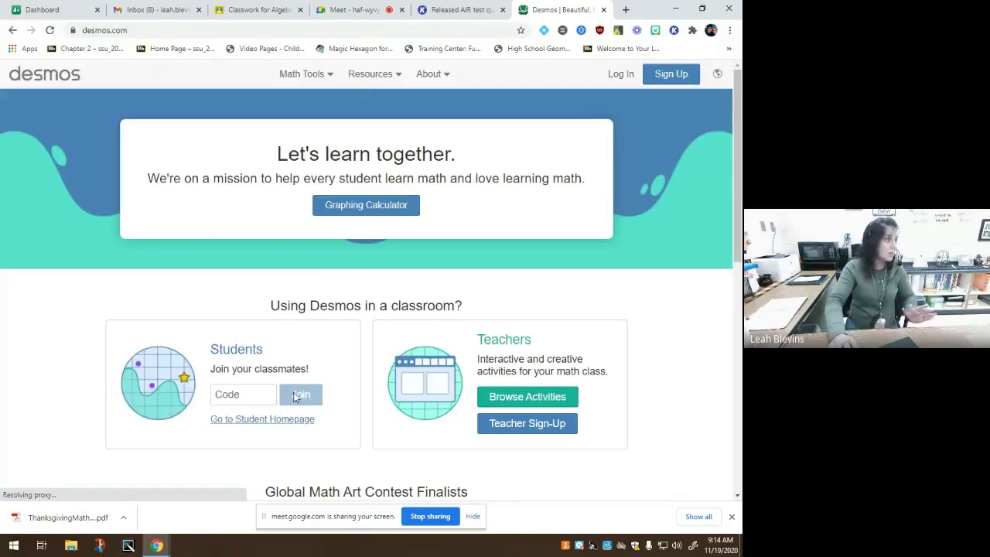
click(364, 210)
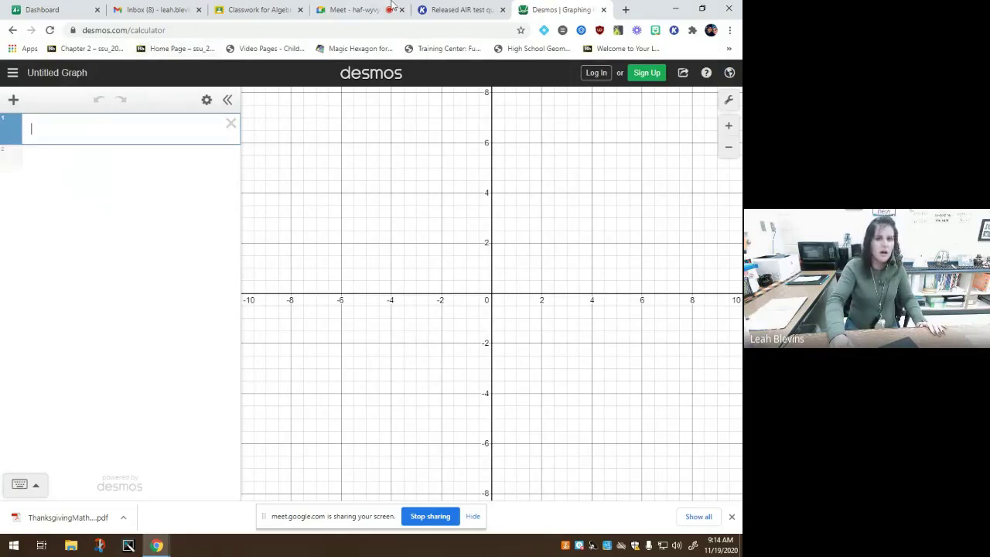
Step: Graph the worksheet's function f(x) = 5(x-2)^2 + 3 in Desmos
click(450, 9)
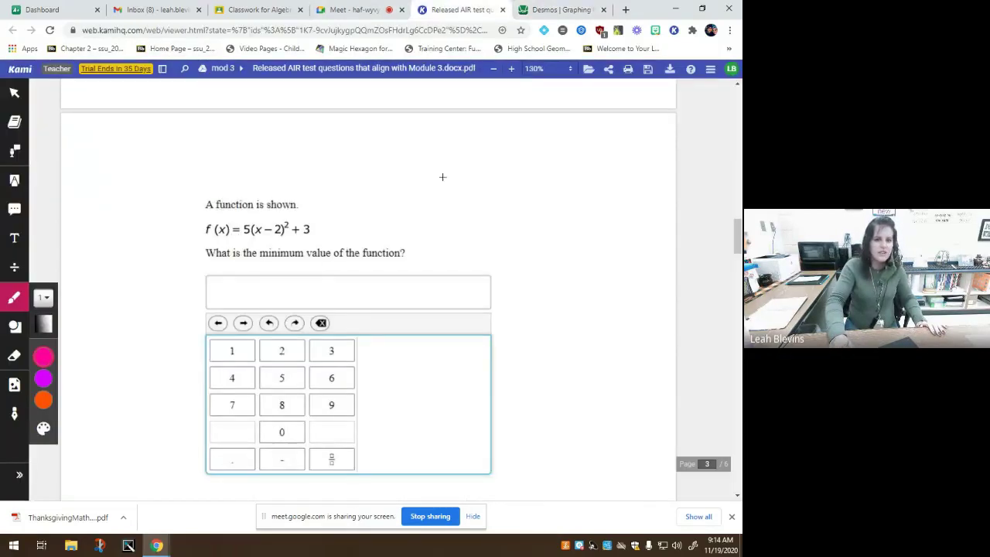
click(564, 10)
text(f(x)=)
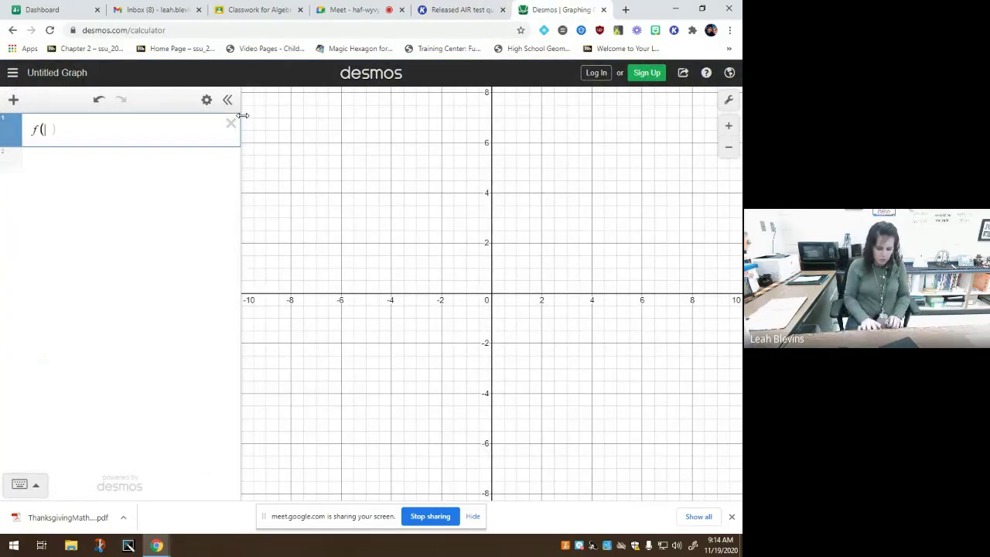
text(5(x-2)
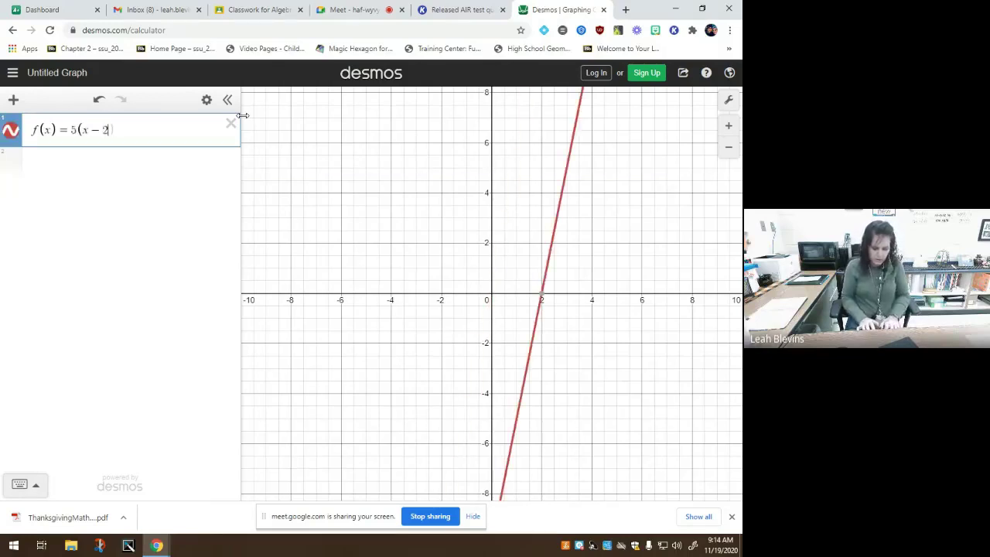
text()^2)
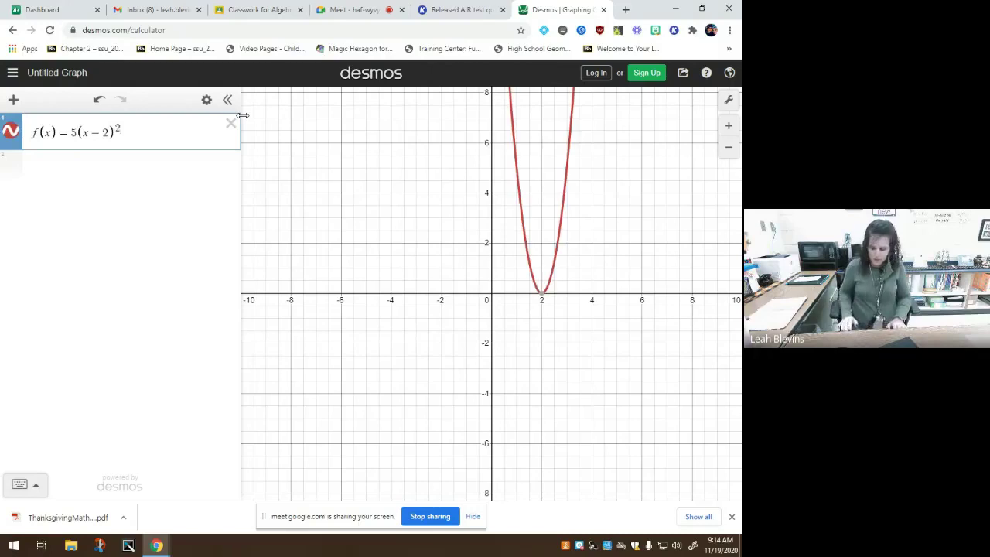
click(460, 10)
click(520, 10)
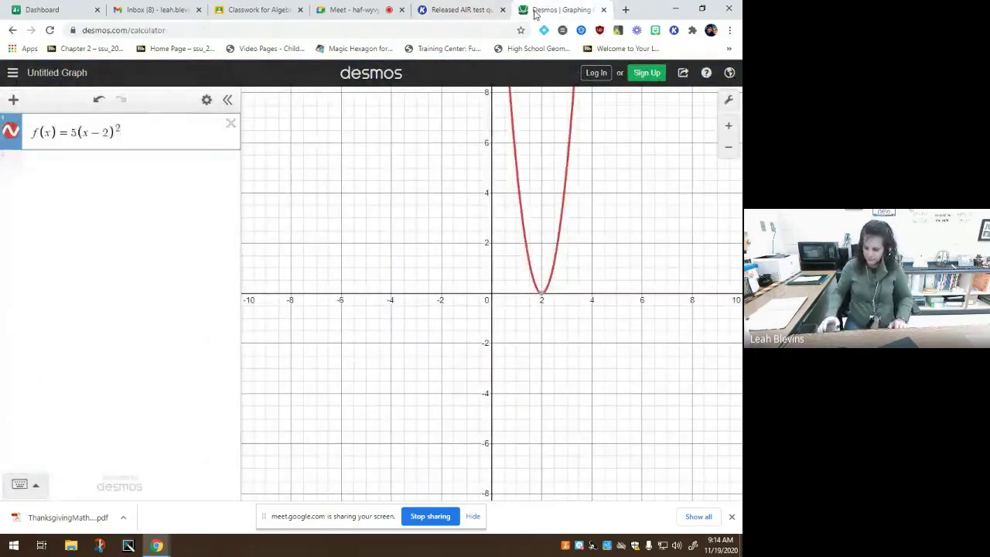
text(+3)
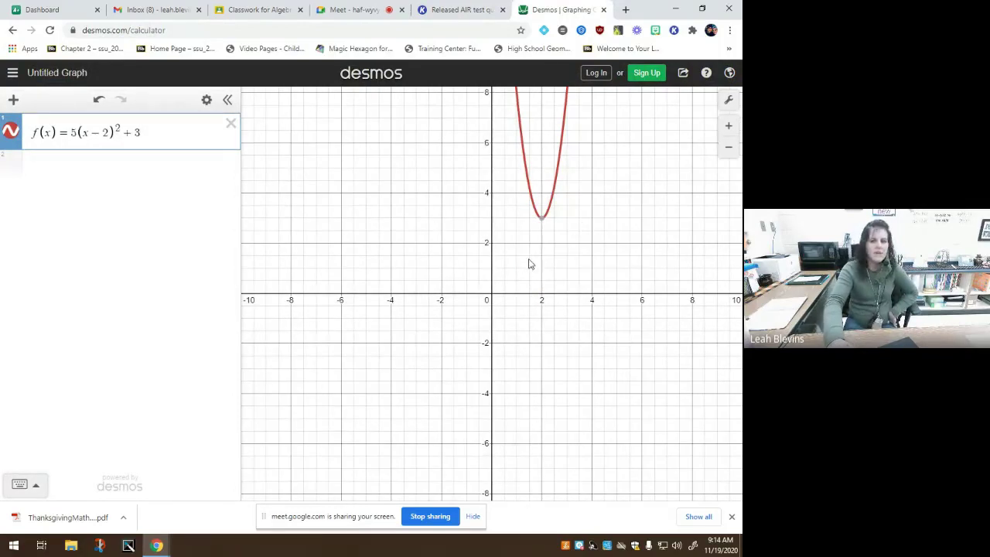
Step: Enlarge the graph around the parabola's vertex and display the coordinates of its minimum point
scroll(528, 264, up, 2)
scroll(491, 270, up, 2)
drag(490, 270, 417, 395)
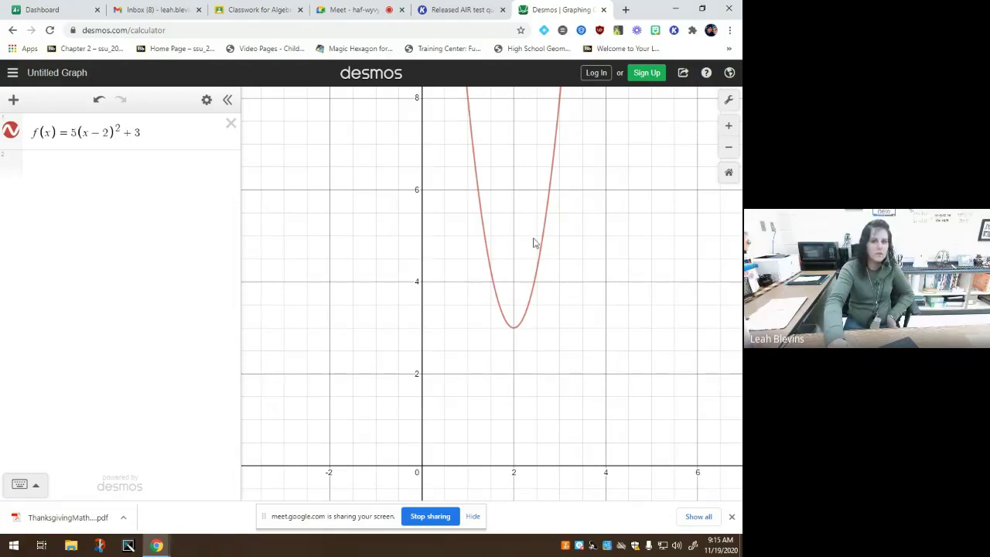
click(514, 331)
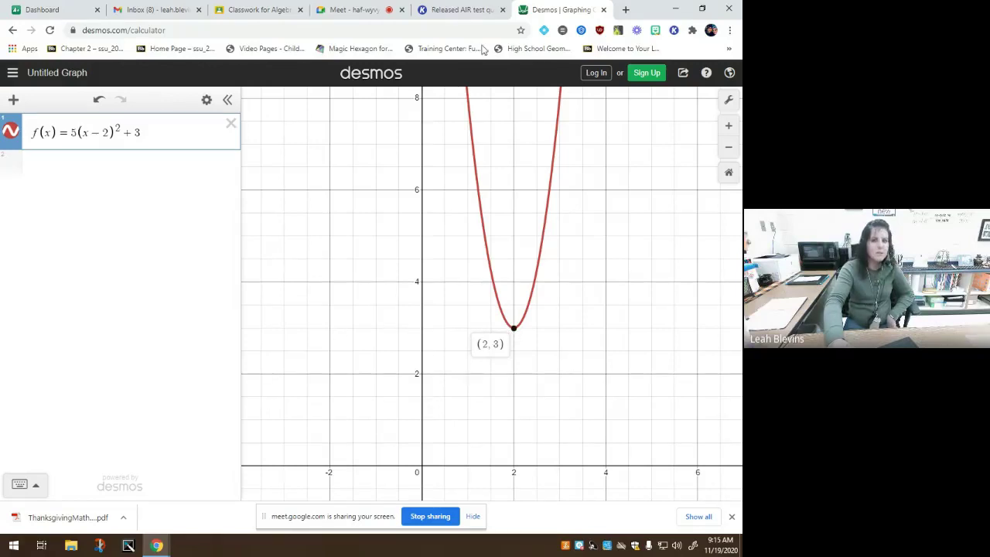
Step: Return to the Kami worksheet, handwrite 3 in the minimum value answer box, and go on to the delivery pay question
click(459, 10)
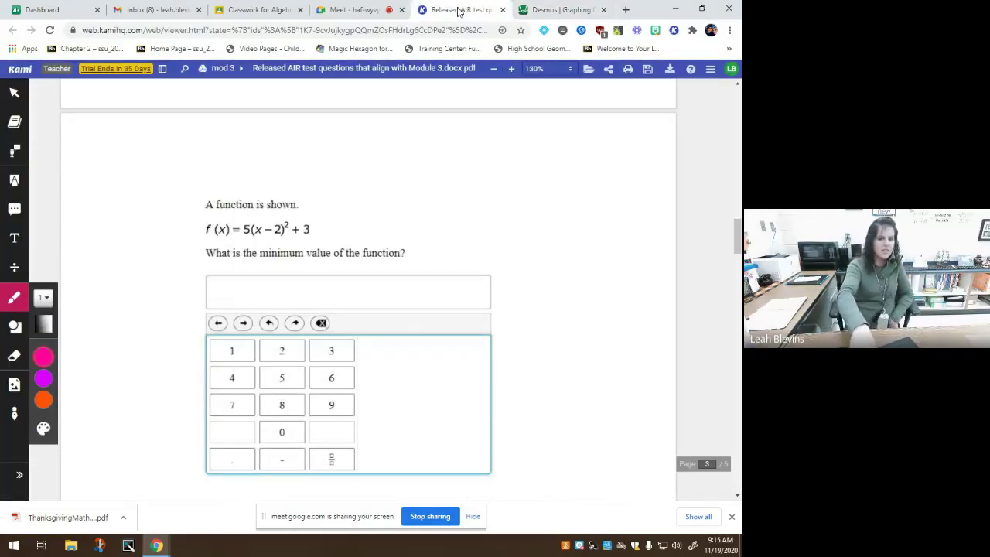
drag(225, 282, 224, 306)
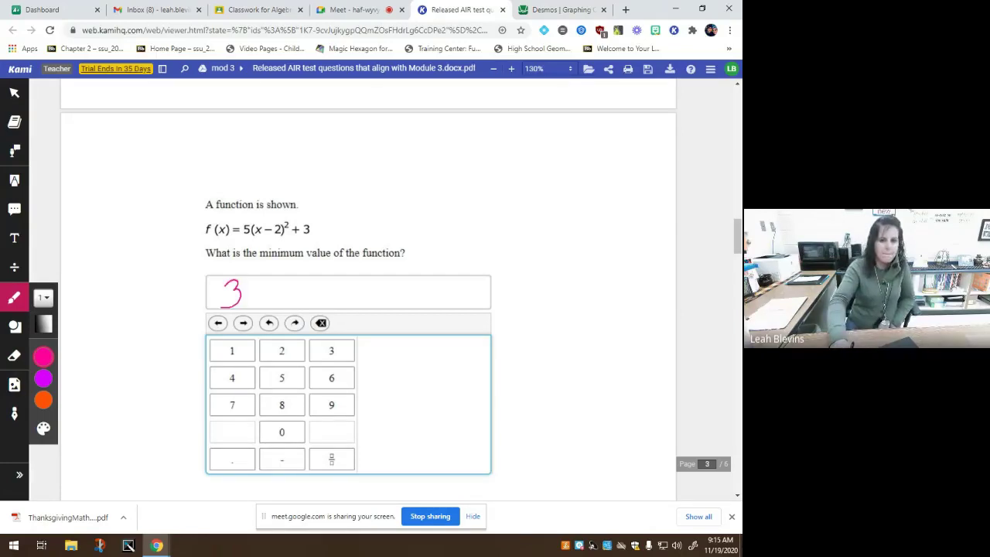
scroll(586, 396, down, 3)
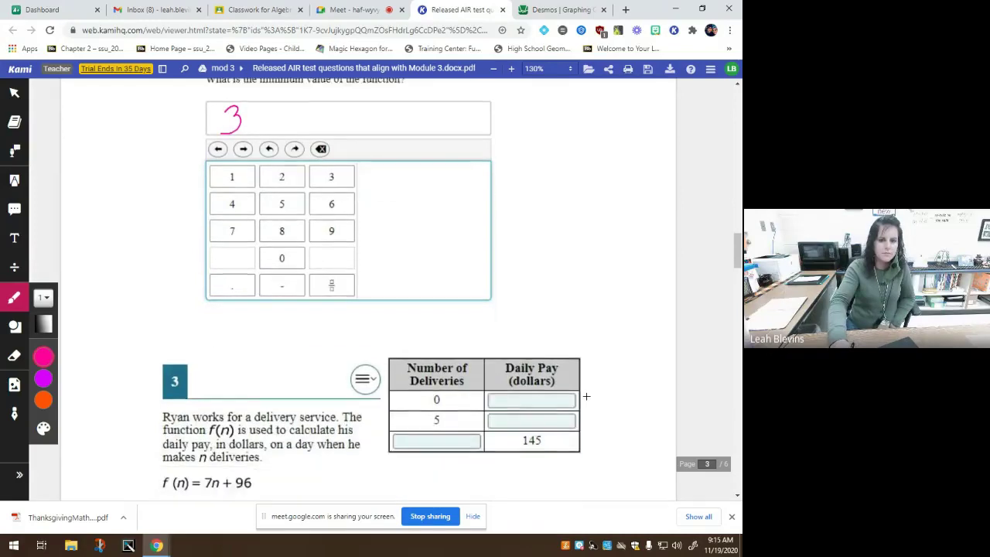
scroll(587, 396, down, 1)
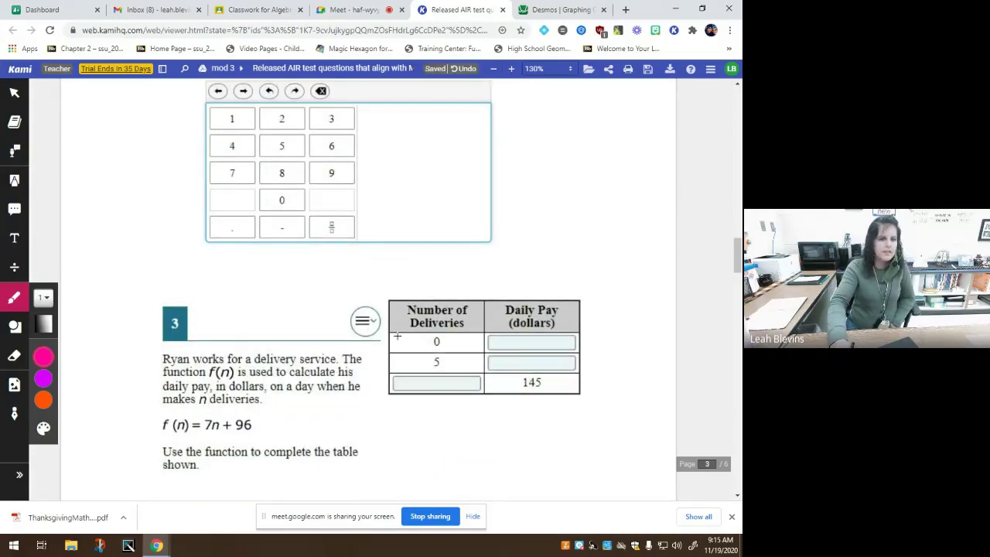
Step: Underline f(n) = 7n + 96 in the delivery pay question and handwrite f(0) = and f(5) below it
scroll(373, 427, down, 1)
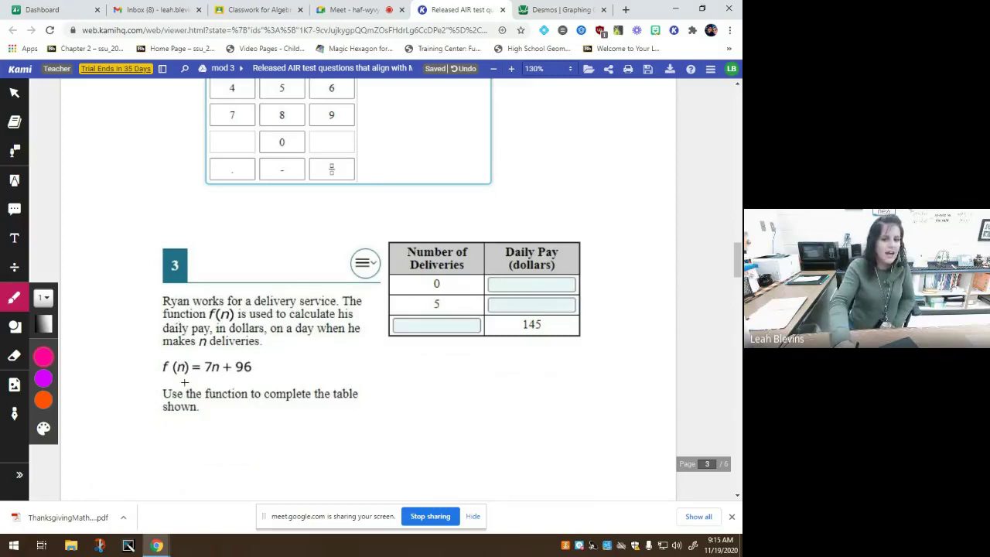
drag(167, 379, 252, 380)
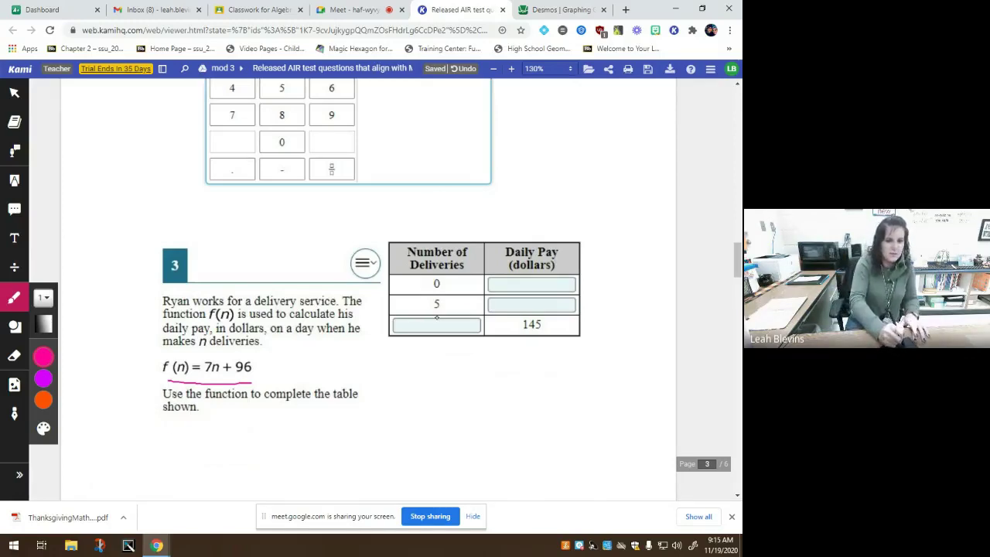
mouse_move(171, 429)
mouse_down()
mouse_move(165, 450)
mouse_move(178, 450)
mouse_up()
mouse_move(184, 435)
mouse_down()
mouse_move(193, 446)
mouse_move(169, 476)
mouse_move(175, 464)
mouse_up()
mouse_move(183, 455)
mouse_down()
mouse_move(179, 474)
mouse_move(186, 463)
mouse_move(194, 474)
mouse_up()
drag(203, 427, 208, 426)
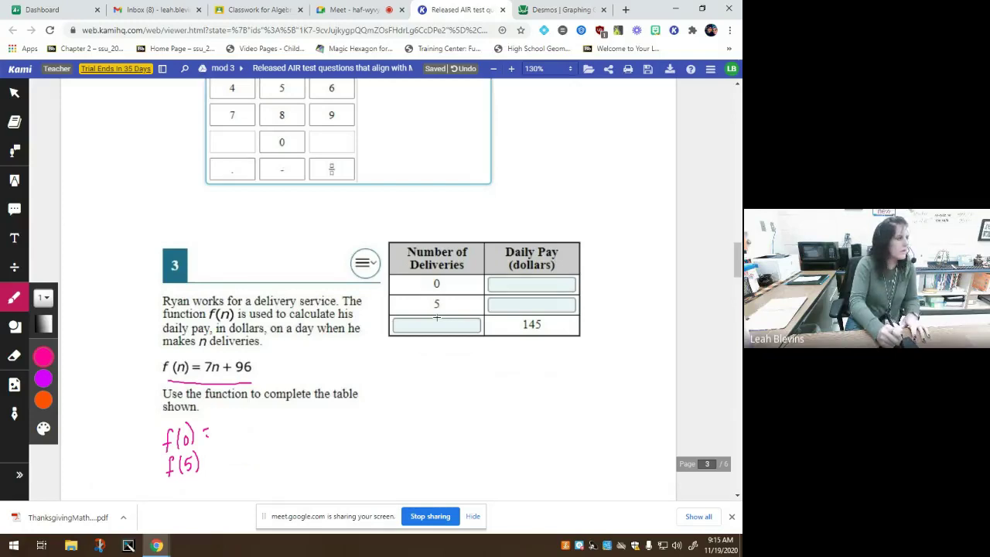
Step: Complete the f(0) working as 7(0) + 96, mark n in the function, and handwrite 96 as the pay for 0 deliveries
drag(223, 426, 227, 438)
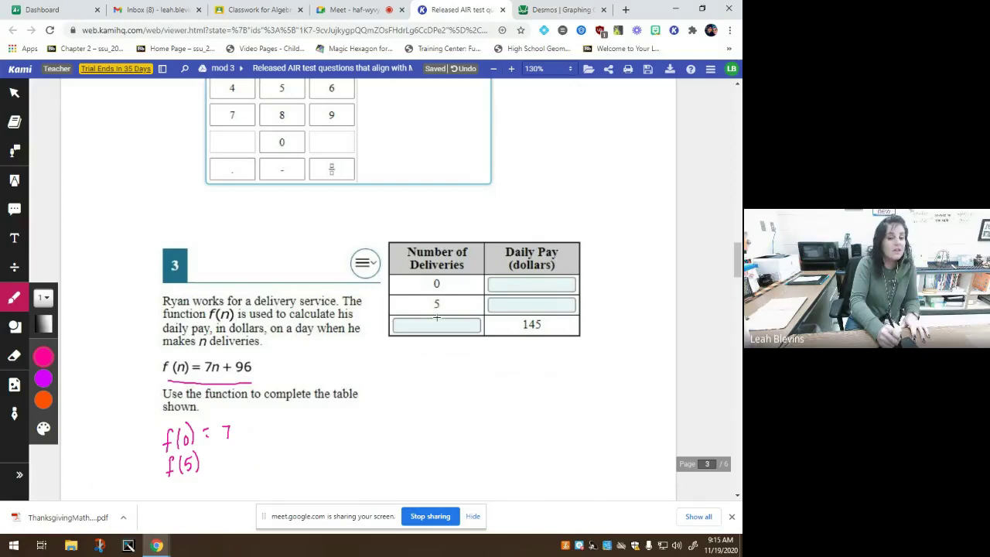
mouse_move(242, 423)
mouse_down()
mouse_move(239, 437)
mouse_move(248, 426)
mouse_up()
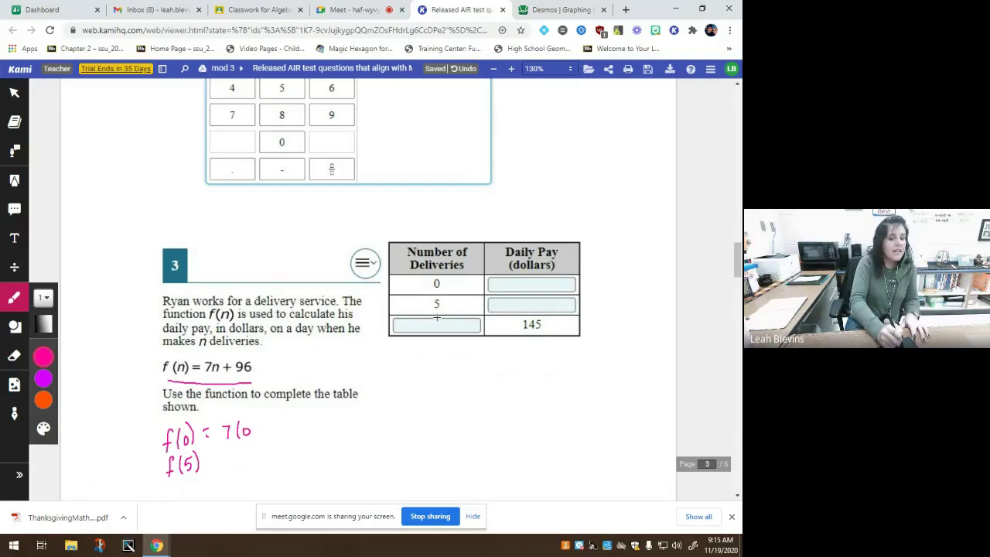
mouse_move(213, 378)
mouse_down()
mouse_move(224, 377)
mouse_move(215, 377)
mouse_up()
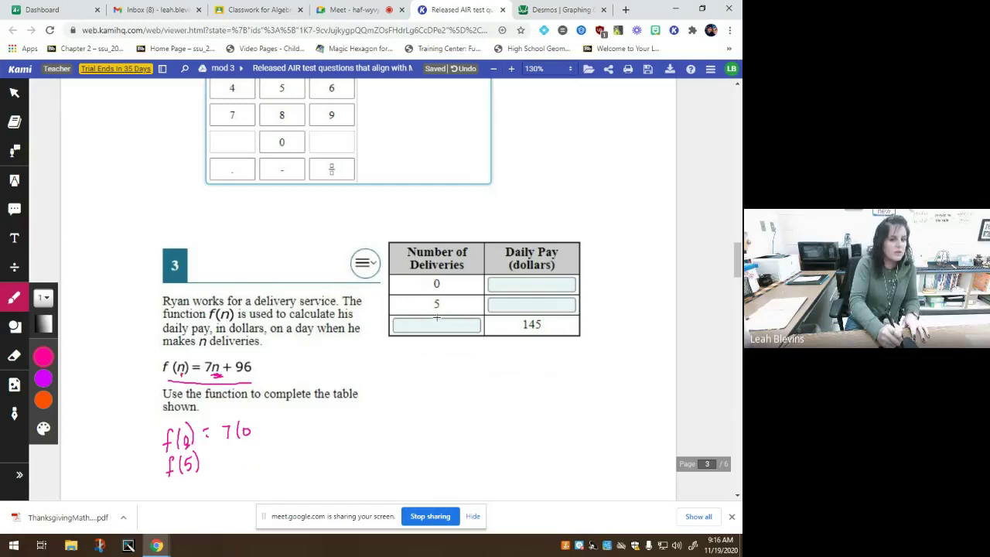
drag(214, 373, 218, 370)
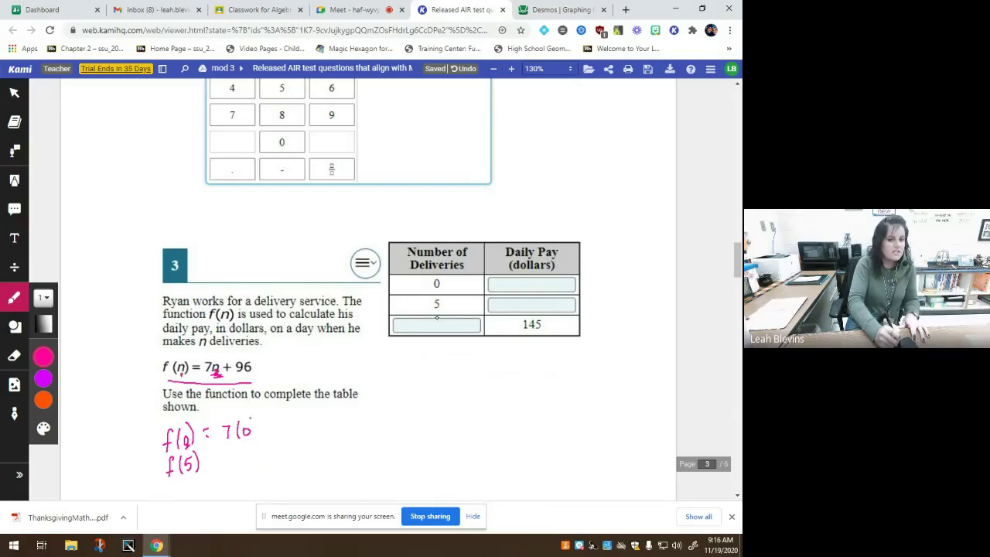
mouse_move(250, 419)
mouse_down()
mouse_move(251, 442)
mouse_move(295, 435)
mouse_up()
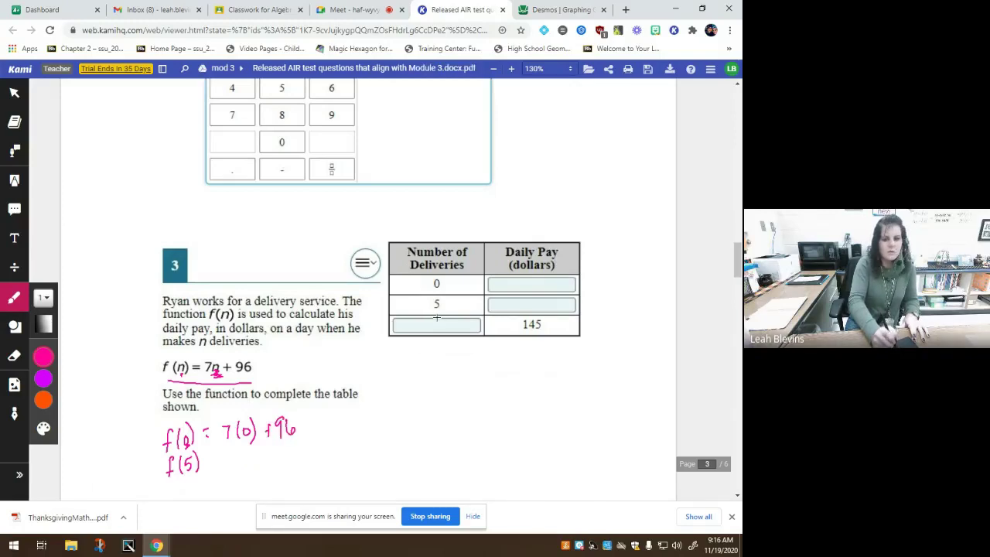
mouse_move(512, 283)
mouse_down()
mouse_move(505, 287)
mouse_move(516, 292)
mouse_up()
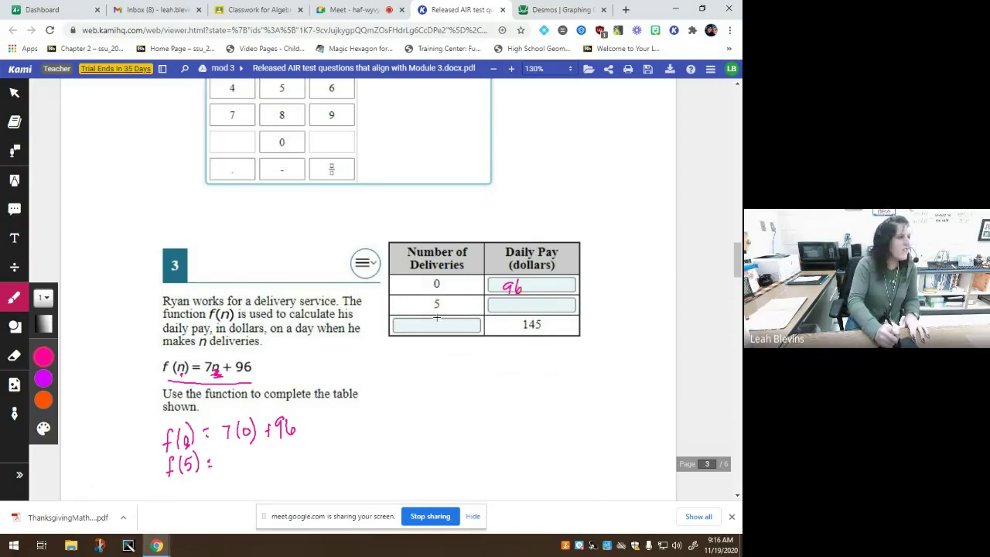
Step: Handwrite the f(5) working as 7(5) + 96 and 35 + 96, and enter 131 as the pay for 5 deliveries
mouse_move(224, 453)
mouse_down()
mouse_move(233, 472)
mouse_move(243, 469)
mouse_up()
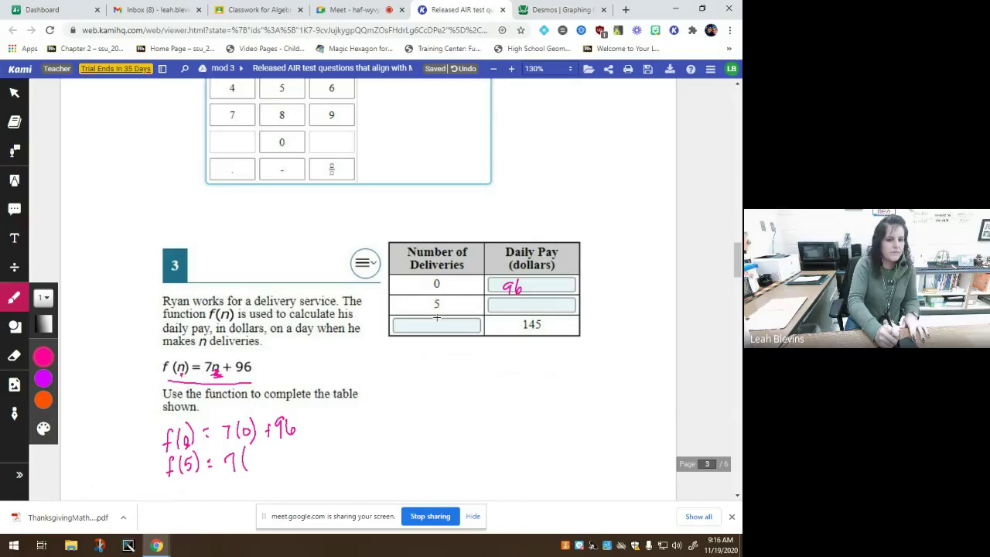
mouse_move(249, 453)
mouse_down()
mouse_move(262, 470)
mouse_move(303, 455)
mouse_up()
mouse_move(252, 481)
mouse_down()
mouse_move(253, 496)
mouse_move(283, 482)
mouse_up()
mouse_move(278, 478)
mouse_down()
mouse_move(279, 488)
mouse_move(307, 478)
mouse_up()
mouse_move(507, 303)
mouse_down()
mouse_move(506, 315)
mouse_move(525, 319)
mouse_up()
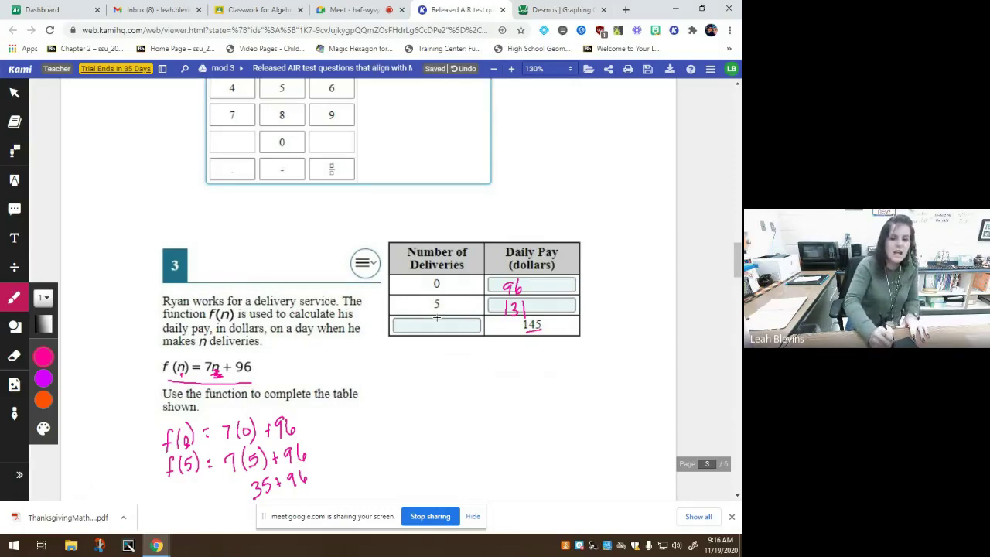
Step: Handwrite the equation 145 = 7n + 96 below the table for the missing number of deliveries
mouse_move(396, 410)
mouse_down()
mouse_move(396, 429)
mouse_move(408, 418)
mouse_move(409, 430)
mouse_move(418, 414)
mouse_move(414, 425)
mouse_up()
mouse_move(430, 406)
mouse_down()
mouse_move(462, 391)
mouse_move(460, 407)
mouse_move(481, 404)
mouse_move(496, 390)
mouse_up()
mouse_move(511, 372)
mouse_down()
mouse_move(508, 393)
mouse_move(523, 386)
mouse_up()
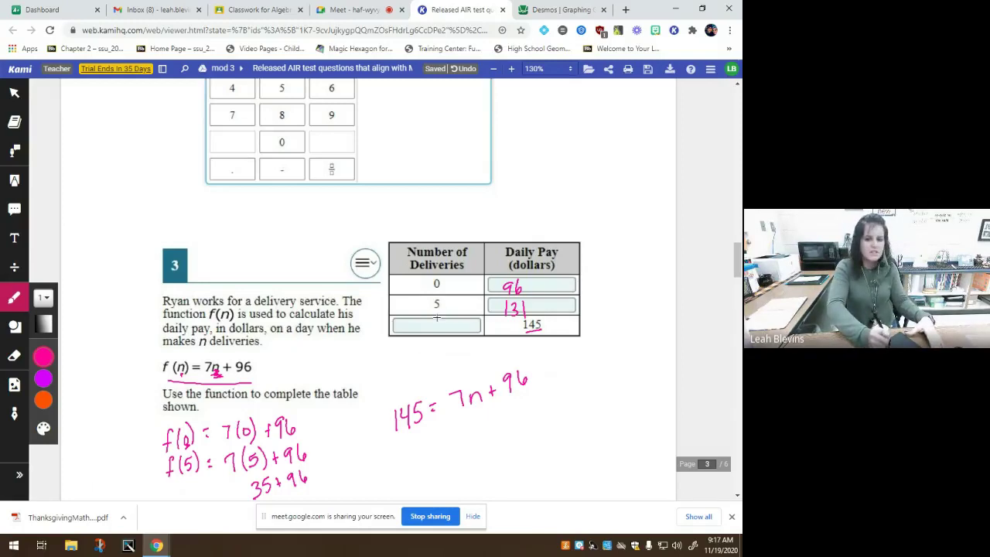
Step: Handwrite 145 - 96 = 7n + 96 - 96, strike through the cancelling 96 terms, and write = 7n beneath
mouse_move(389, 453)
mouse_down()
mouse_move(388, 467)
mouse_move(421, 447)
mouse_up()
mouse_move(430, 435)
mouse_down()
mouse_move(427, 452)
mouse_move(437, 444)
mouse_up()
drag(451, 431, 457, 429)
drag(452, 436, 498, 422)
drag(493, 418, 517, 413)
drag(524, 408, 539, 402)
drag(552, 385, 547, 398)
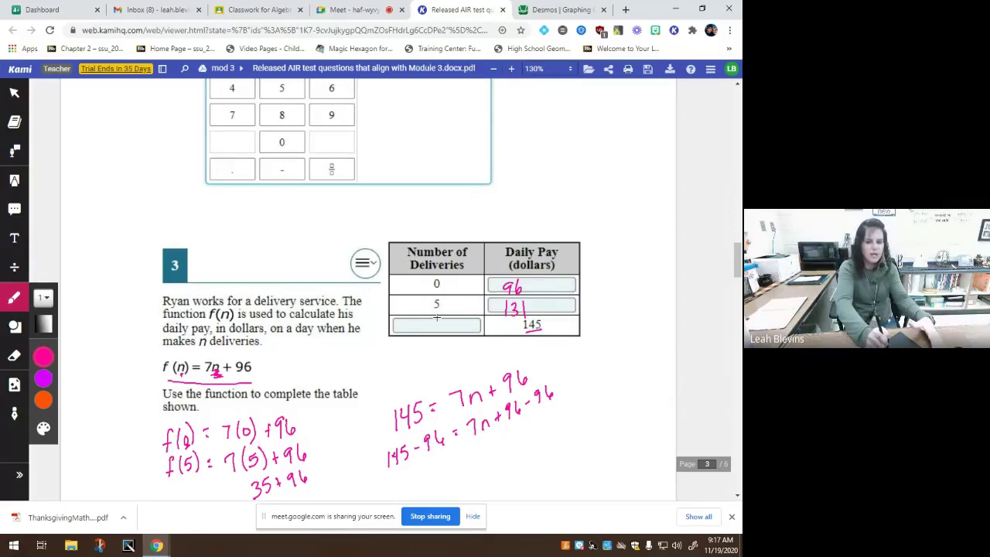
drag(501, 405, 557, 398)
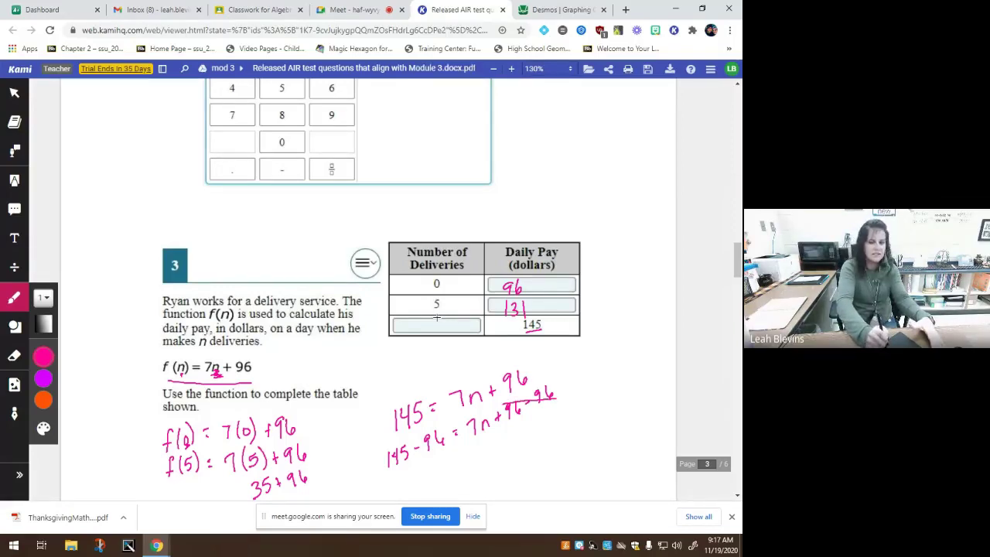
mouse_move(483, 448)
mouse_down()
mouse_move(492, 448)
mouse_move(489, 465)
mouse_move(508, 464)
mouse_move(472, 466)
mouse_up()
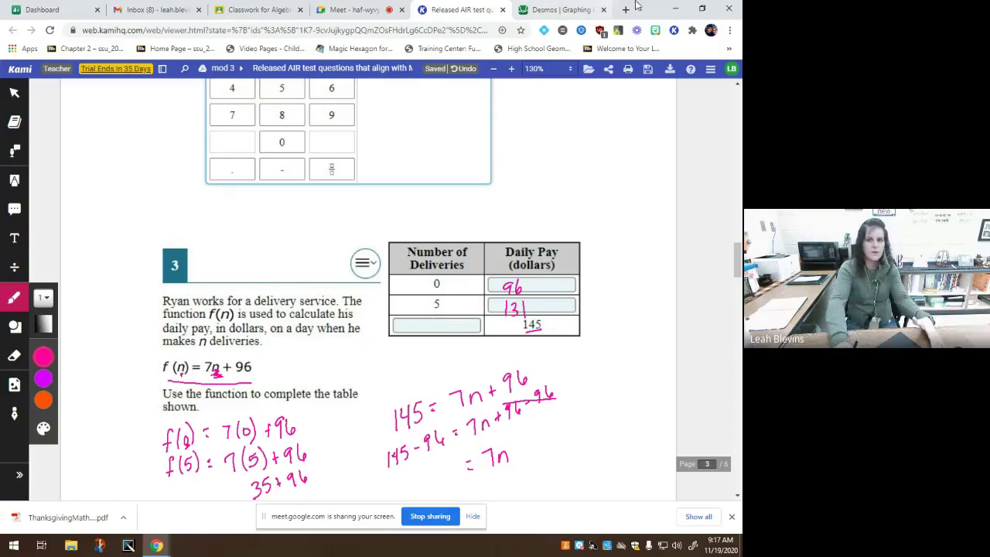
Step: Calculate 145-96 in Desmos, then return to the Kami worksheet and handwrite 49 before = 7n
click(553, 9)
click(67, 166)
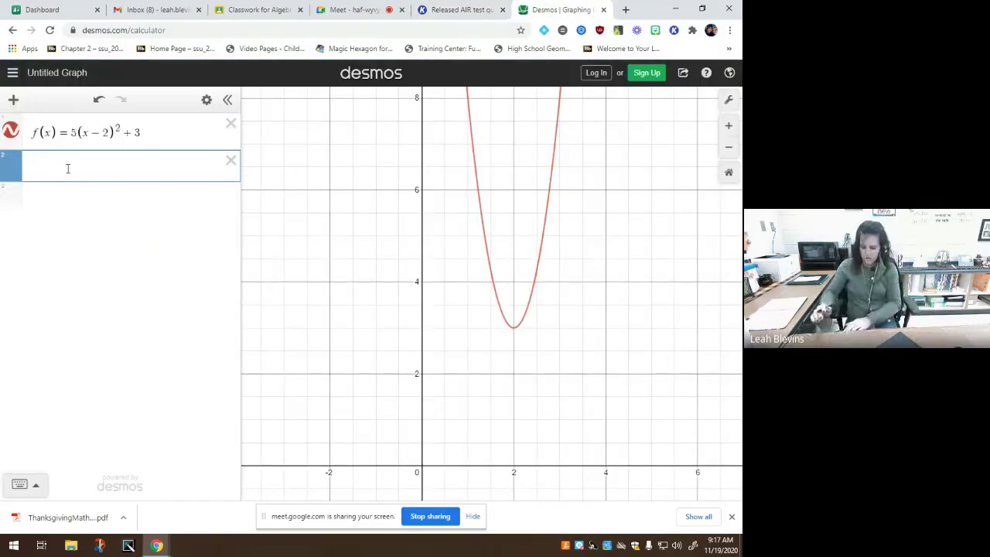
text(145-)
text(96)
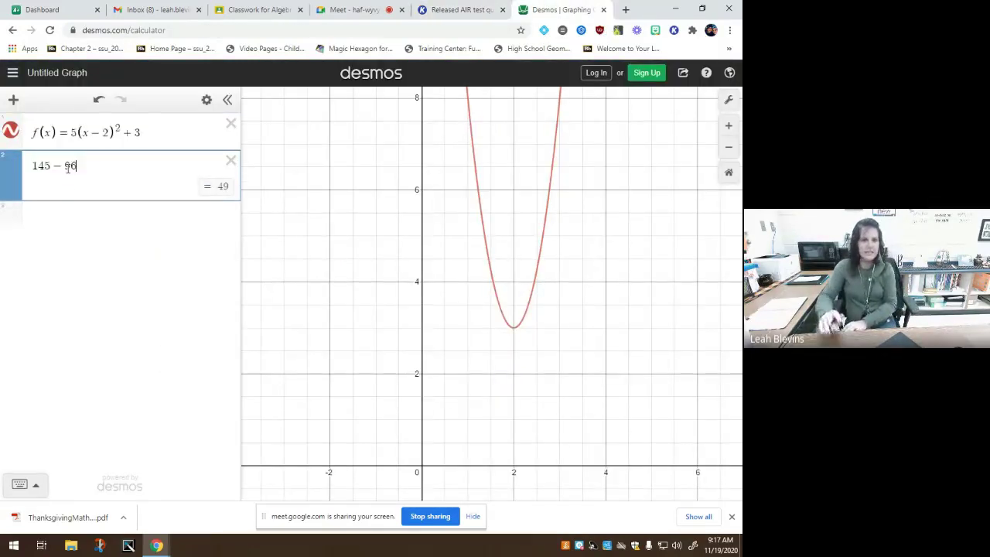
click(477, 10)
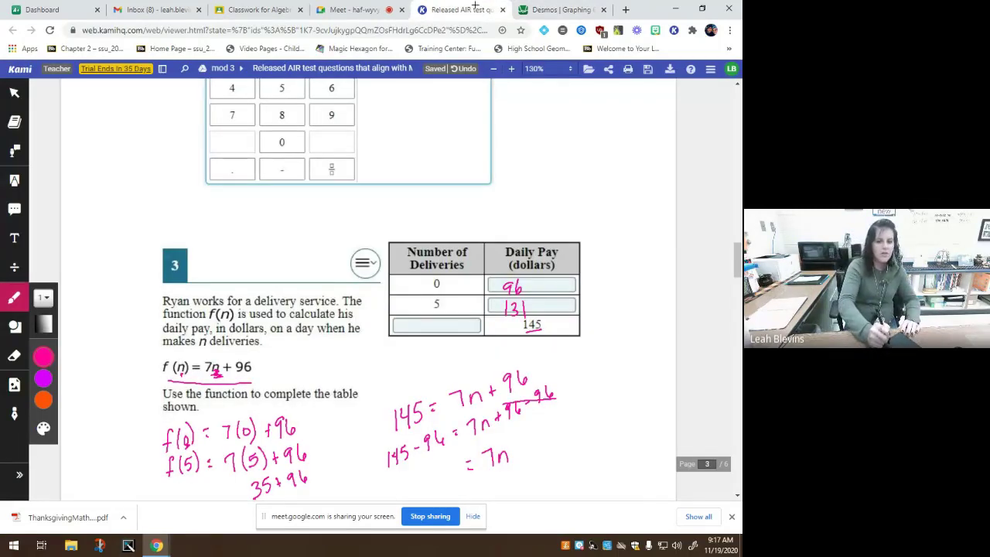
mouse_move(412, 468)
mouse_down()
mouse_move(420, 488)
mouse_move(429, 475)
mouse_move(433, 487)
mouse_up()
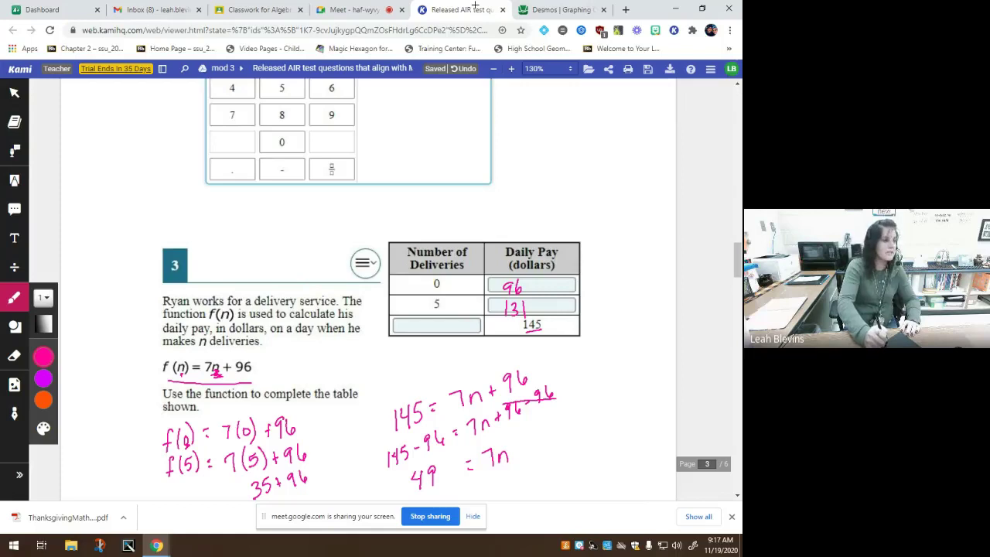
Step: Handwrite the division of both sides by 7 with n = 7 circled, and fill in 7 as the missing number of deliveries
drag(493, 467, 507, 464)
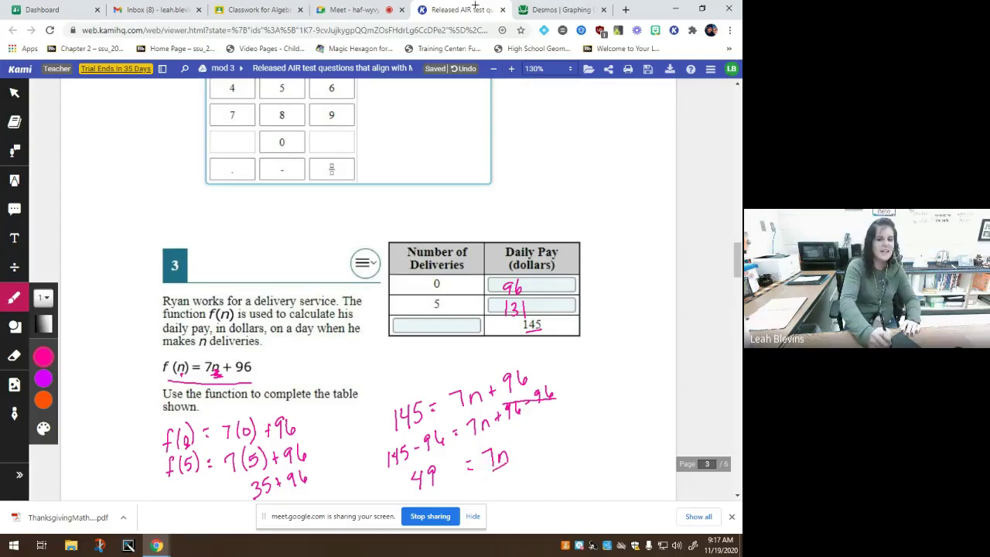
drag(434, 321, 440, 333)
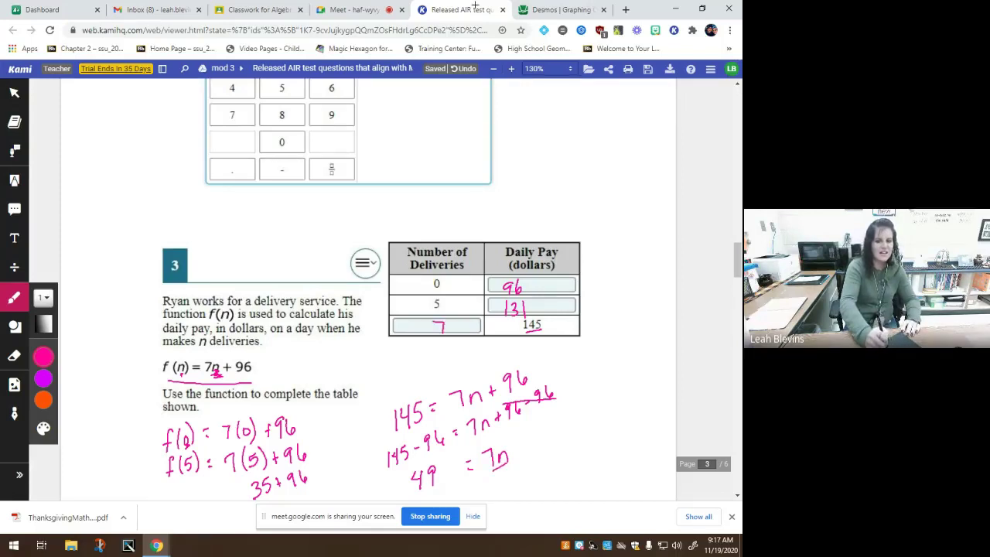
drag(501, 470, 506, 481)
mouse_move(427, 486)
mouse_down()
mouse_move(439, 487)
mouse_move(438, 500)
mouse_up()
mouse_move(570, 483)
mouse_down()
mouse_move(577, 474)
mouse_move(581, 483)
mouse_up()
mouse_move(586, 467)
mouse_down()
mouse_move(602, 473)
mouse_move(591, 445)
mouse_move(608, 444)
mouse_up()
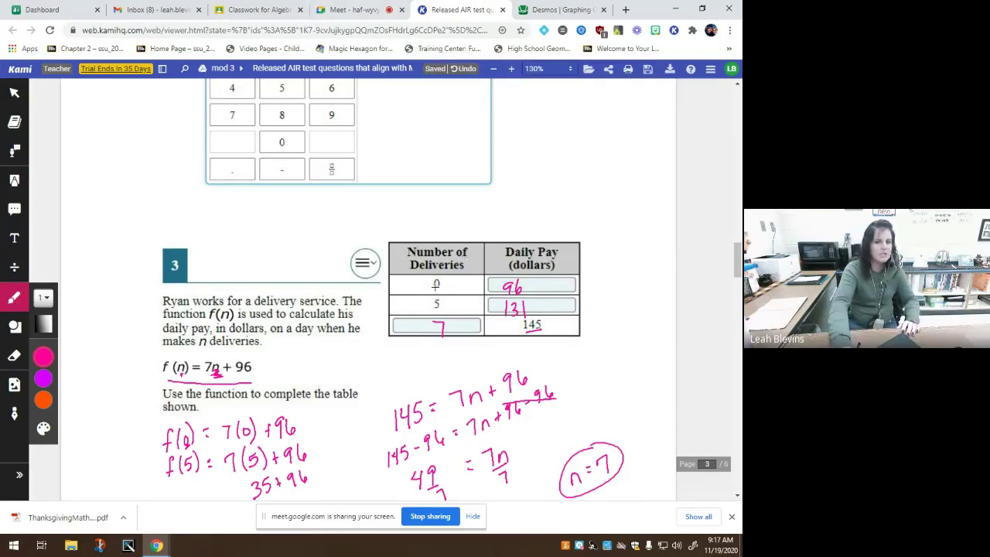
mouse_move(433, 290)
mouse_down()
mouse_move(447, 289)
mouse_move(444, 312)
mouse_up()
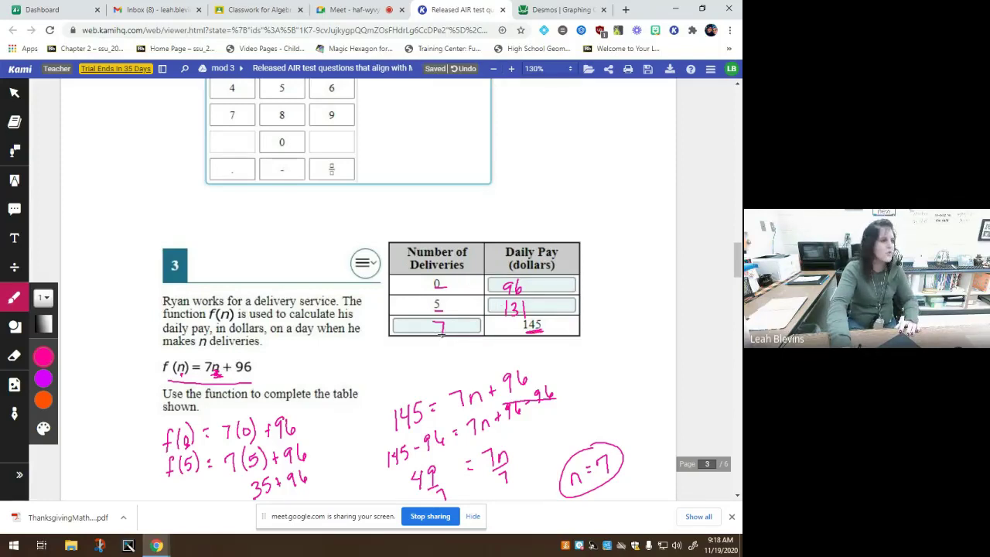
Step: On page 4's function table, bracket the rows and handwrite x differences 2 and 1, f(x) differences 25 and 25, and a 50 beside them
scroll(440, 329, down, 7)
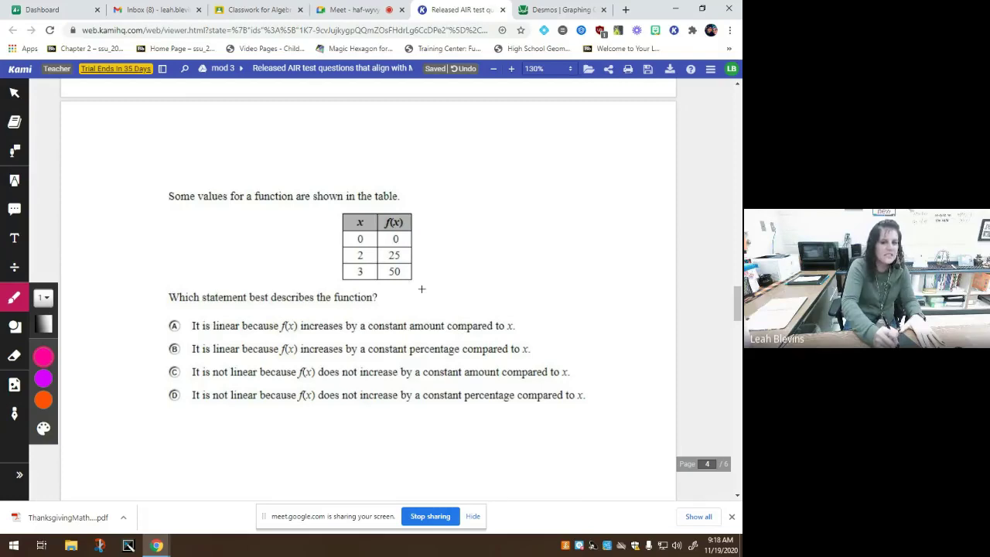
drag(348, 239, 345, 259)
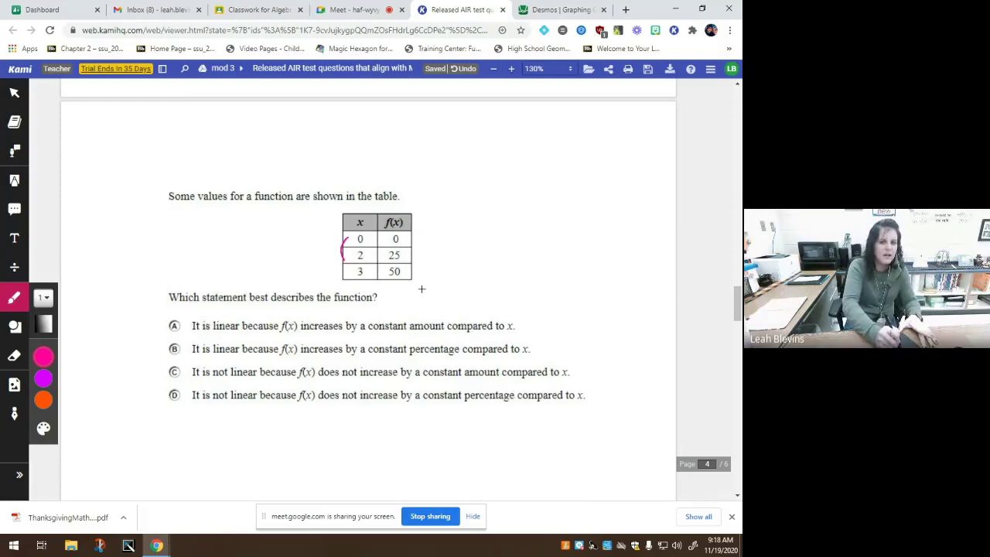
mouse_move(311, 245)
mouse_down()
mouse_move(342, 272)
mouse_move(343, 284)
mouse_move(331, 283)
mouse_up()
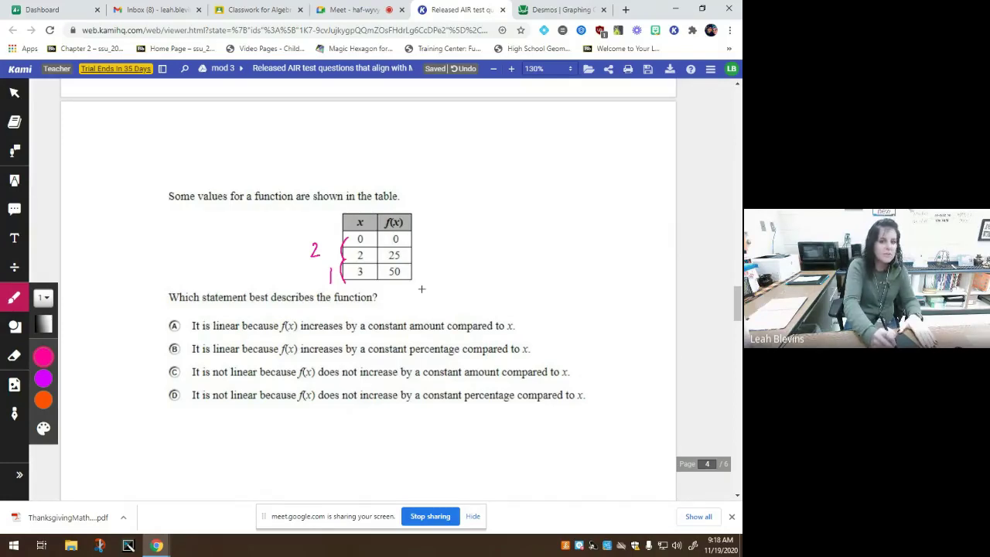
drag(407, 239, 412, 280)
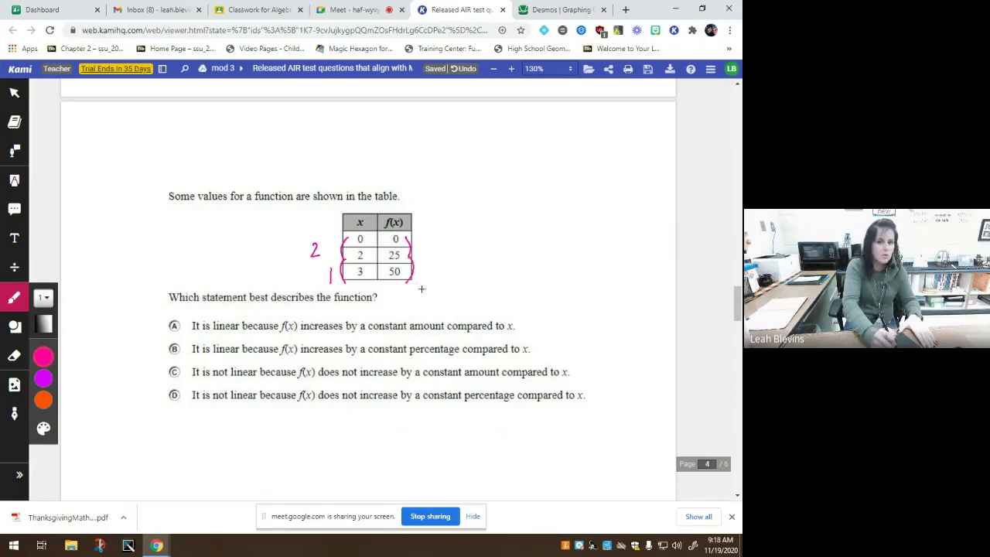
drag(418, 239, 427, 249)
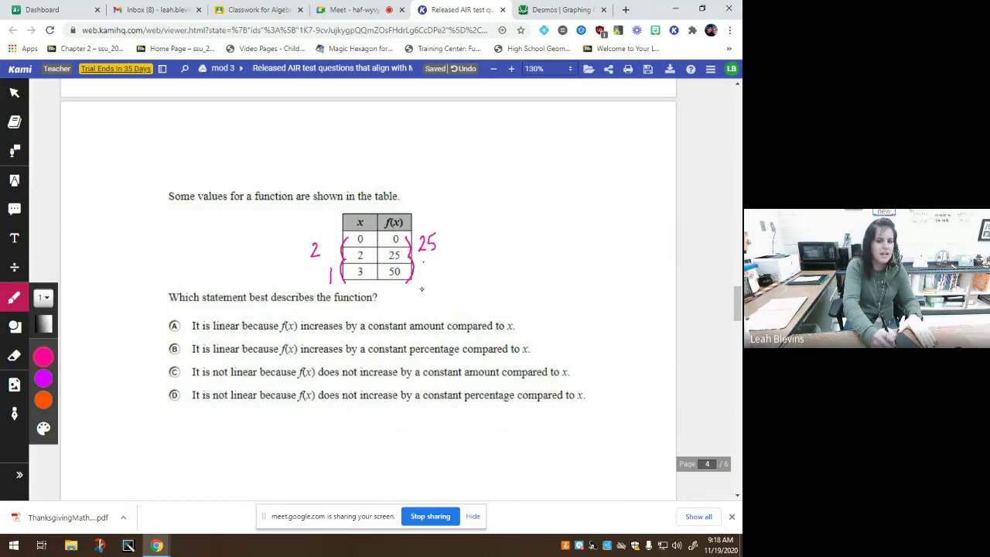
drag(422, 261, 433, 272)
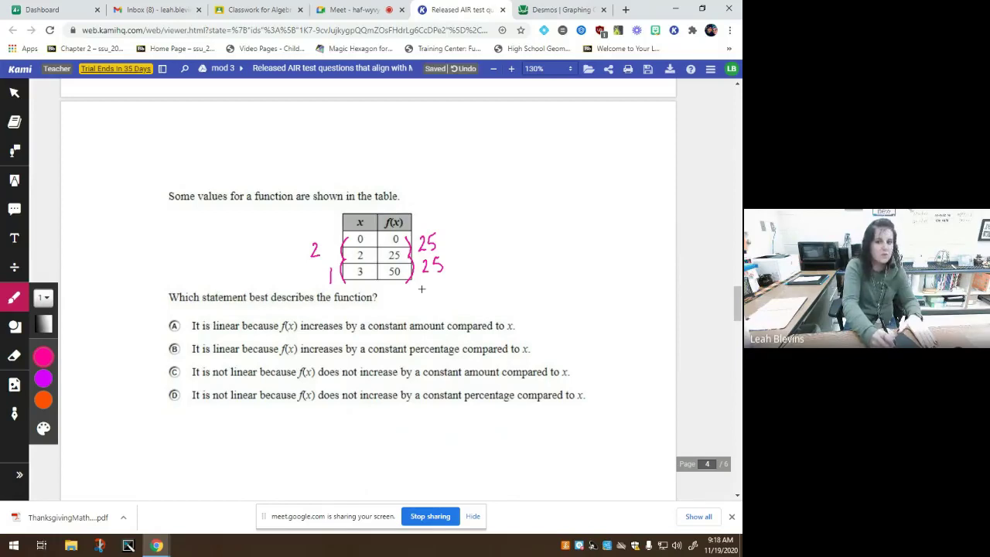
mouse_move(461, 229)
mouse_down()
mouse_move(454, 240)
mouse_move(469, 232)
mouse_up()
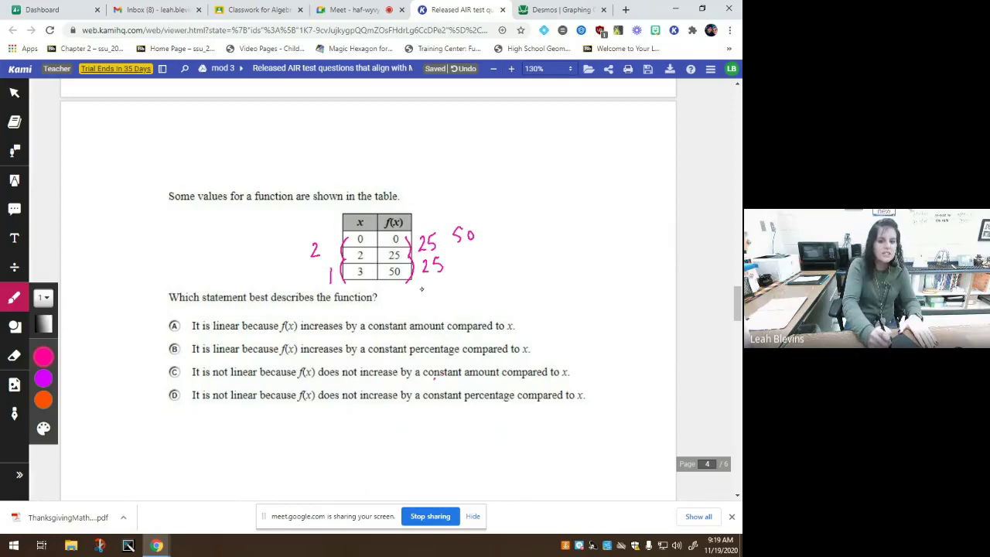
Step: Circle answer C with its words "constant amount" underlined, and cross out the 50 beside the table
drag(433, 379, 495, 375)
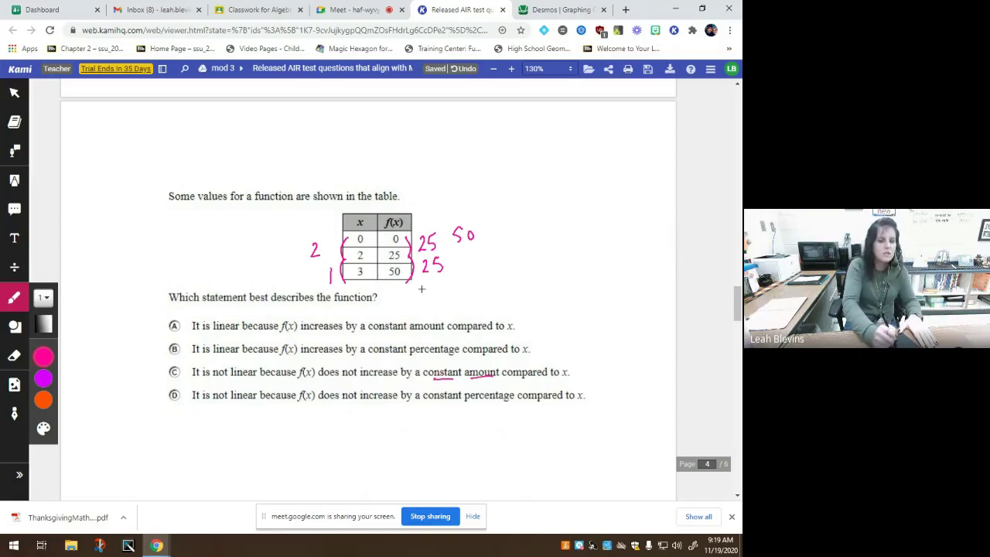
mouse_move(187, 363)
mouse_down()
mouse_move(169, 363)
mouse_move(194, 379)
mouse_move(181, 362)
mouse_up()
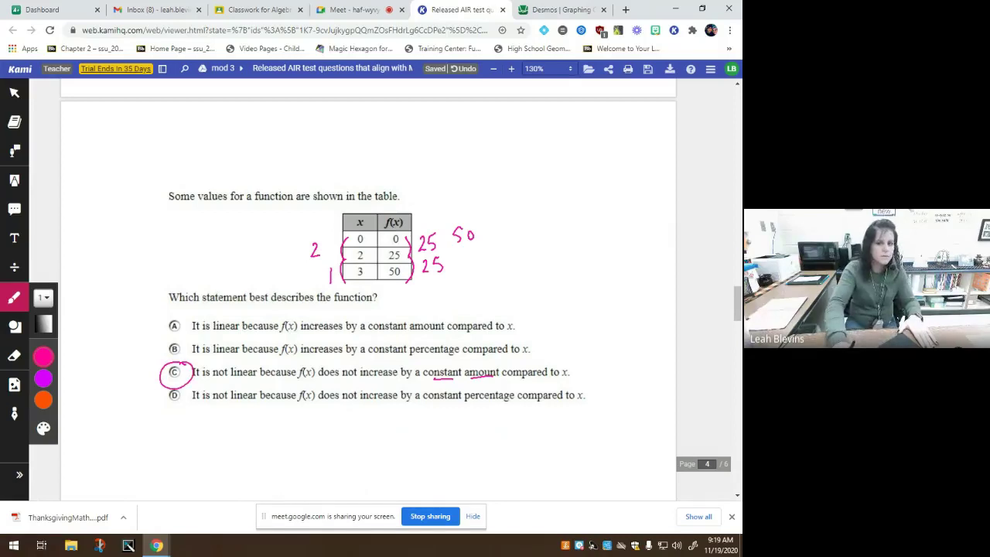
mouse_move(464, 236)
mouse_down()
mouse_move(448, 232)
mouse_move(477, 232)
mouse_up()
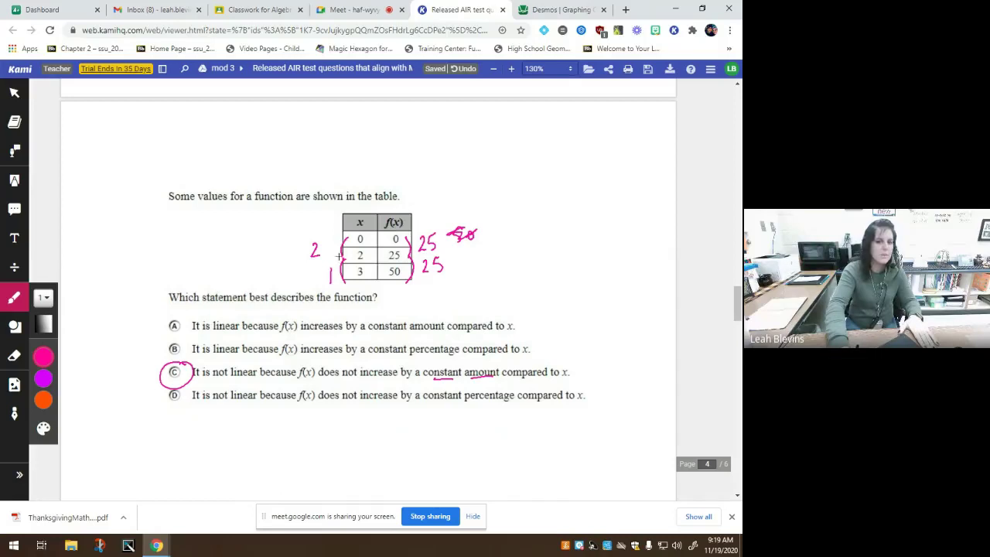
scroll(360, 241, down, 1)
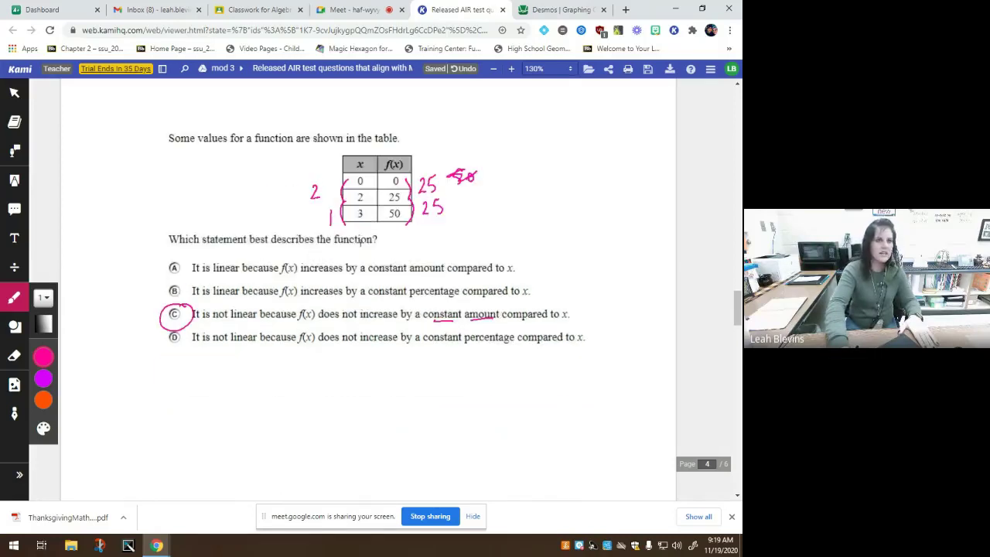
scroll(386, 268, down, 6)
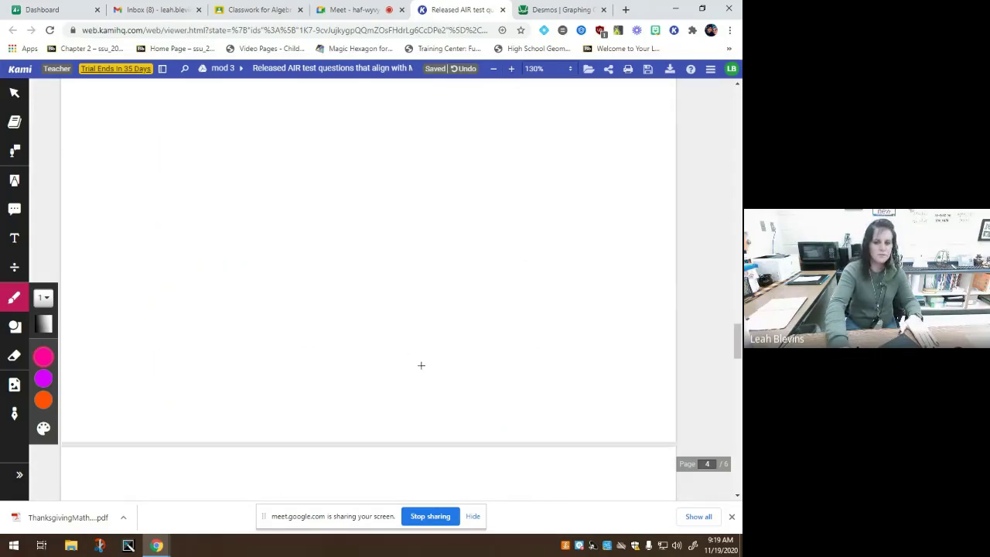
Step: On page 5's graph, mark x = −4 on the x-axis and draw a dashed line along the axis from there toward 10
scroll(420, 364, down, 5)
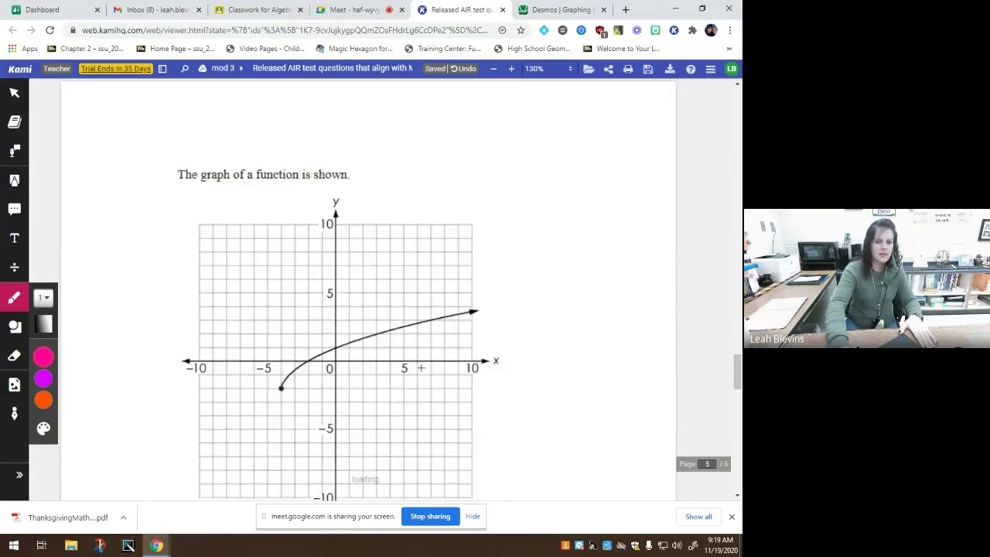
scroll(420, 367, down, 1)
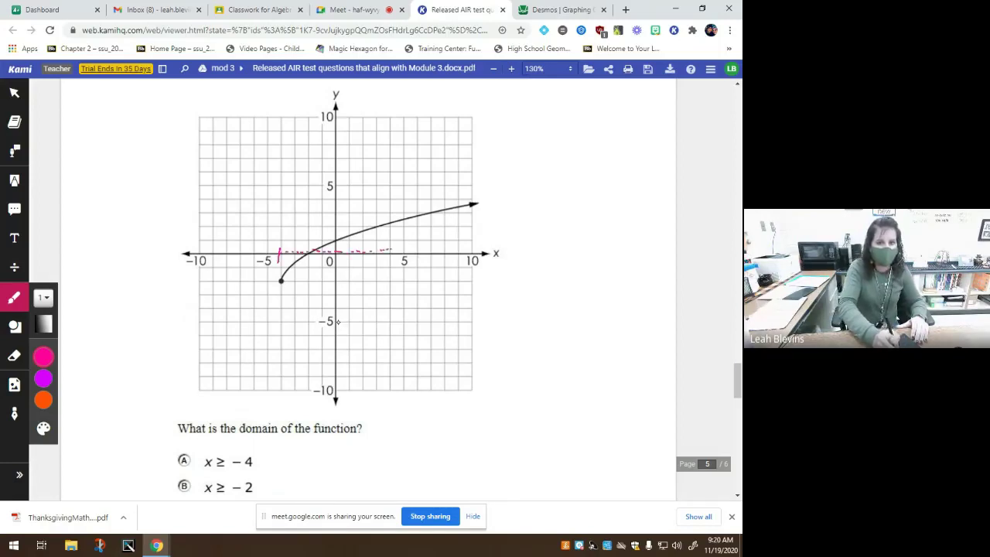
drag(435, 249, 452, 247)
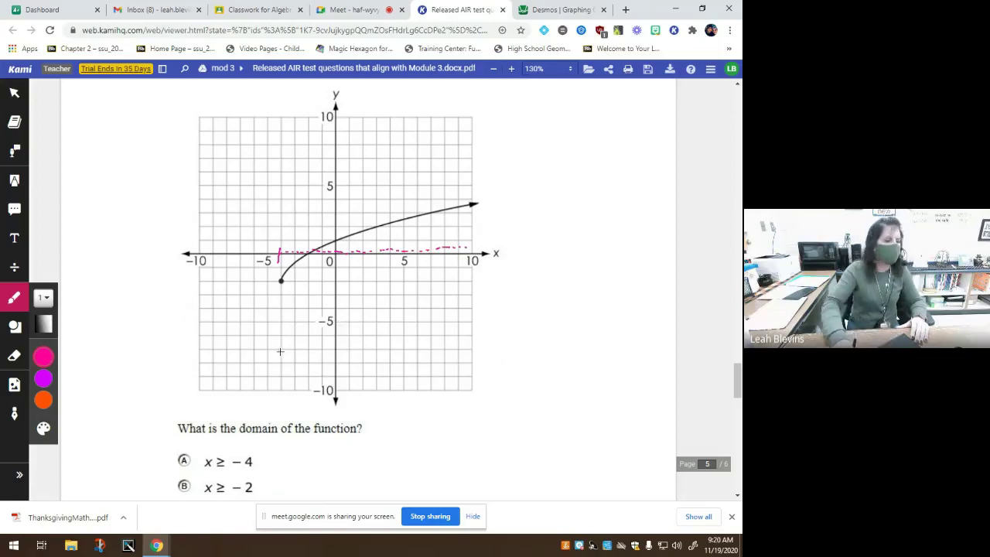
Step: Circle answer A, x ≥ −4, for the domain question and underline its x
scroll(263, 413, down, 3)
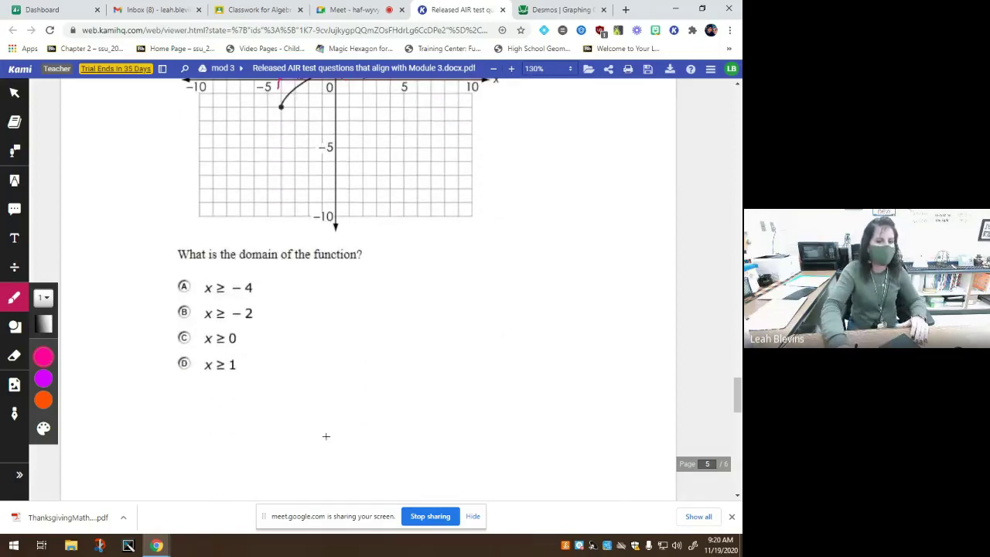
scroll(354, 442, up, 2)
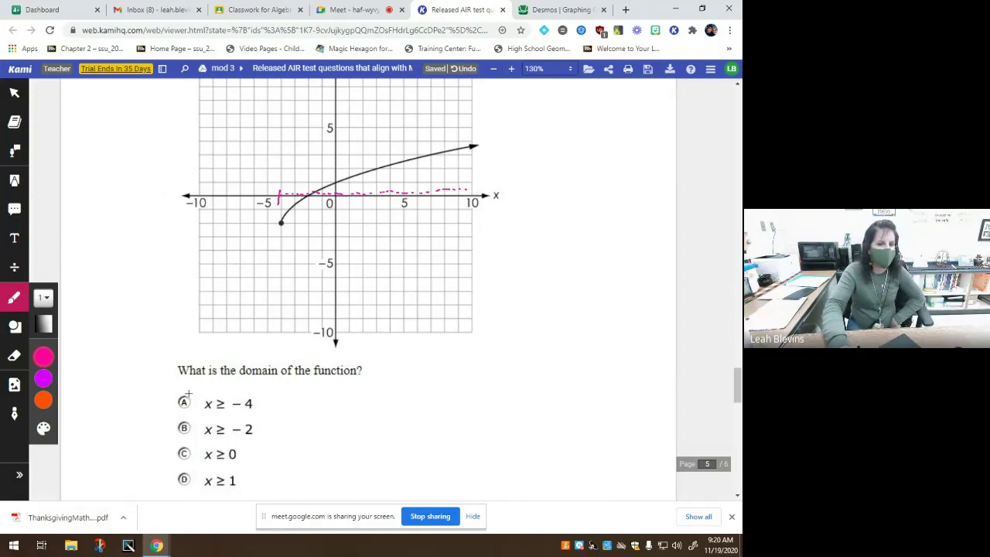
mouse_move(187, 396)
mouse_down()
mouse_move(168, 397)
mouse_move(173, 415)
mouse_move(202, 392)
mouse_move(185, 387)
mouse_move(221, 412)
mouse_up()
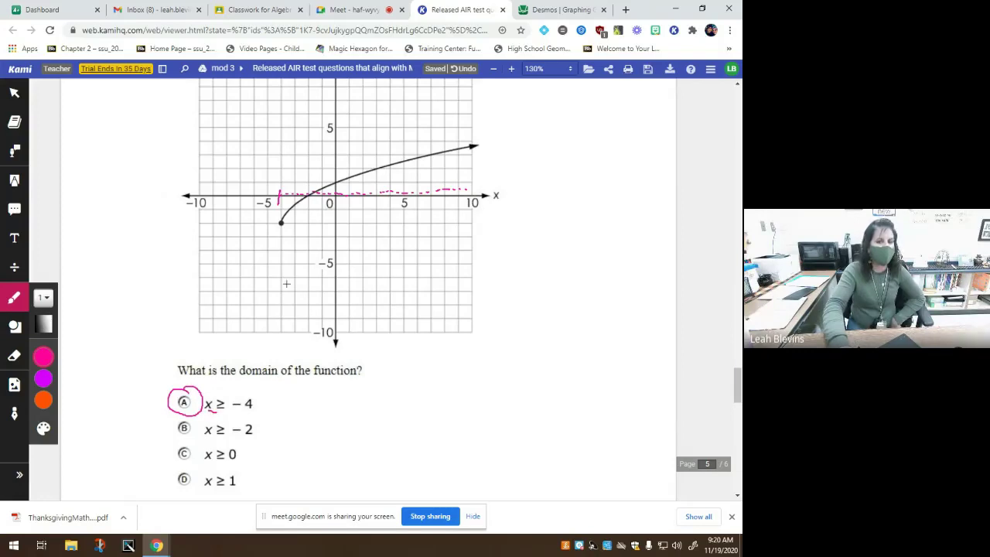
Step: Retrace the domain on the graph with solid strokes from −4 along the x-axis toward 10, and underline "domain" in the question
mouse_move(283, 188)
mouse_down()
mouse_move(282, 219)
mouse_move(402, 202)
mouse_up()
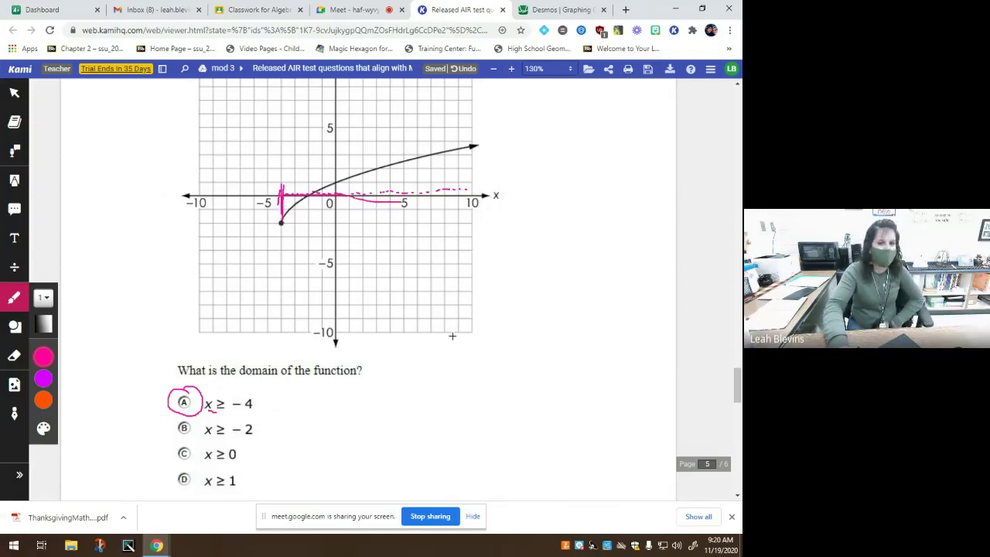
drag(283, 194, 467, 196)
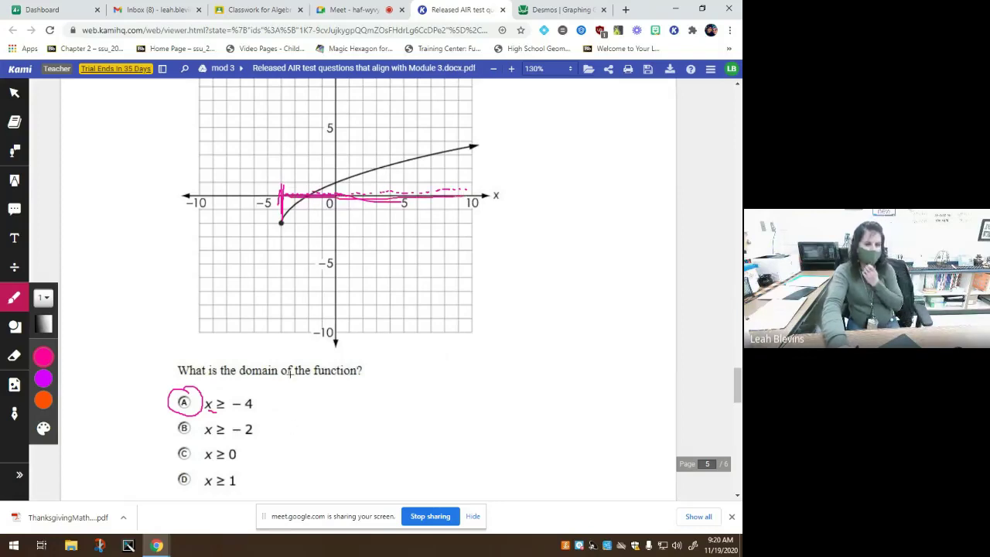
scroll(286, 371, down, 1)
drag(246, 318, 277, 315)
Step: On page 6, mark the parabola's vertex with dashes to the y-axis and handwrite 3 below the maximum value question
scroll(287, 380, down, 5)
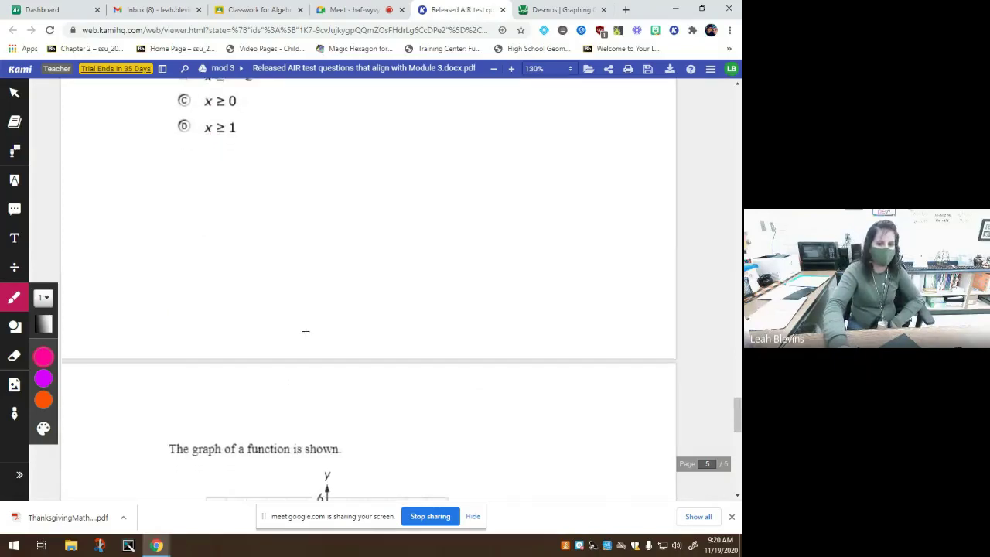
scroll(305, 331, down, 6)
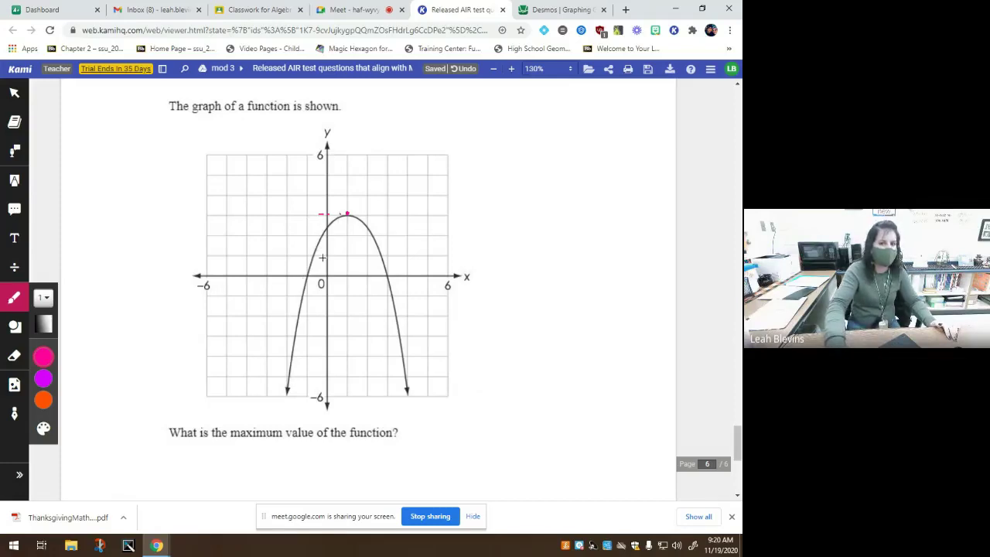
scroll(335, 282, down, 3)
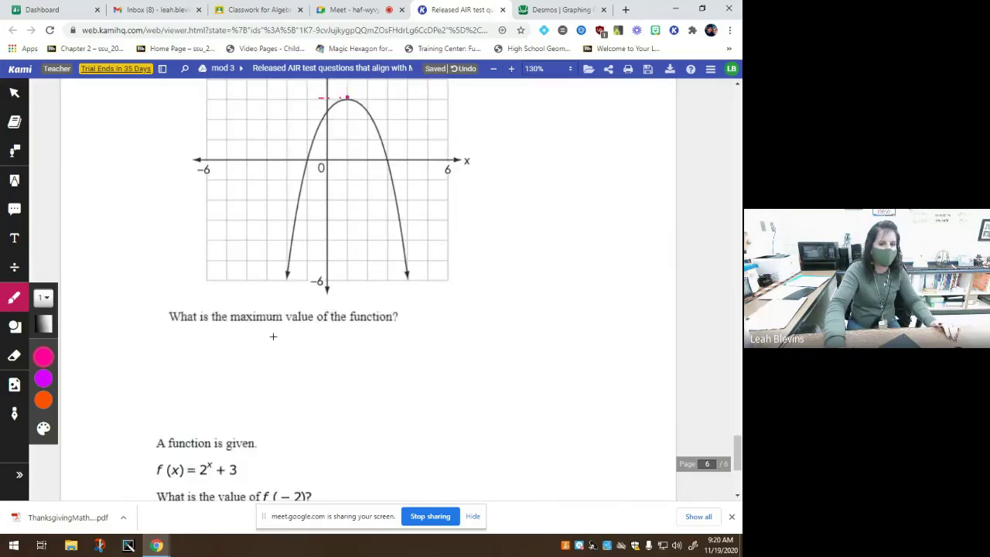
mouse_move(258, 335)
mouse_down()
mouse_move(276, 358)
mouse_move(252, 374)
mouse_up()
Step: Underline f(−2) in the last question and handwrite the substitution 2⁻² + 3 below the answer box
scroll(337, 369, down, 2)
scroll(336, 370, down, 4)
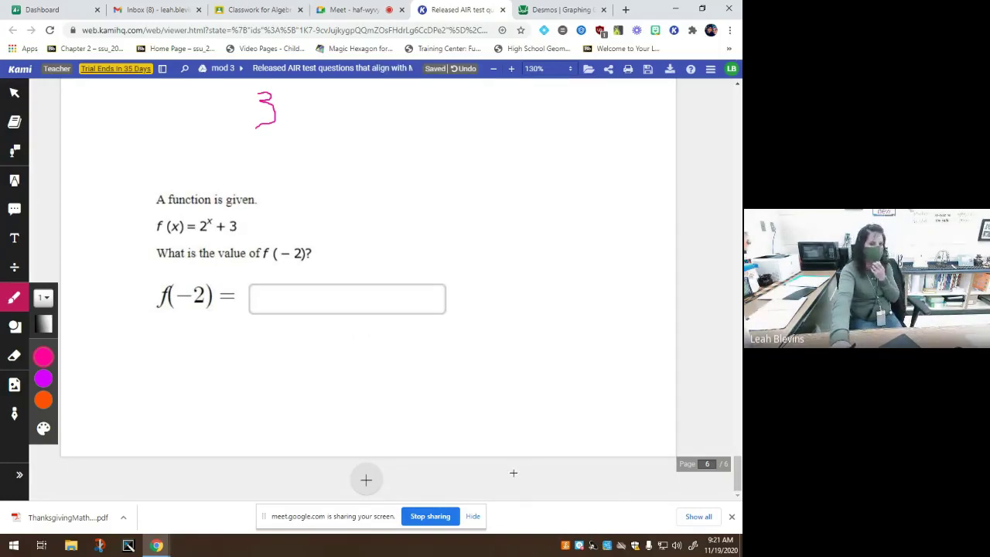
drag(263, 264, 298, 263)
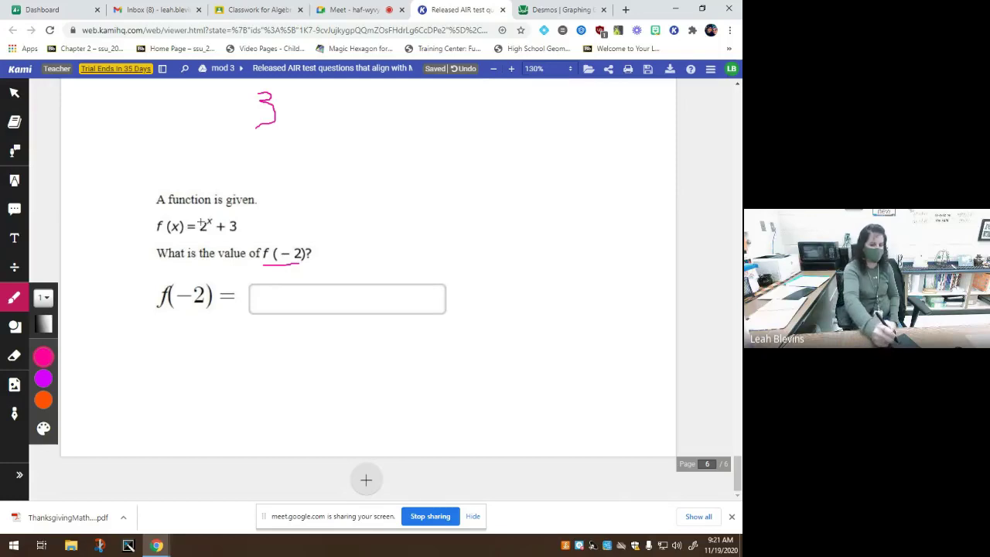
mouse_move(256, 349)
mouse_down()
mouse_move(257, 379)
mouse_move(266, 376)
mouse_up()
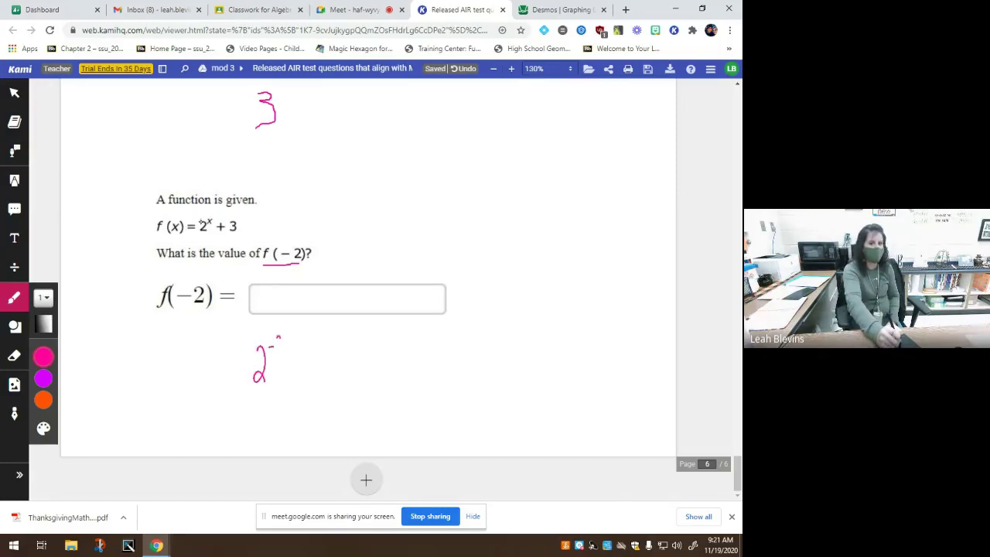
mouse_move(276, 340)
mouse_down()
mouse_move(299, 370)
mouse_move(304, 362)
mouse_up()
mouse_move(307, 350)
mouse_down()
mouse_move(320, 361)
mouse_move(309, 381)
mouse_up()
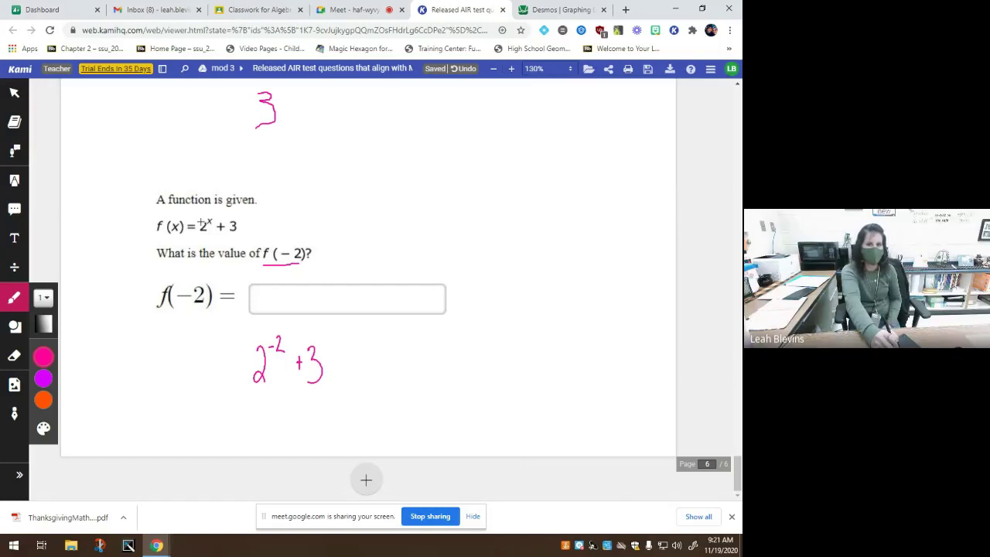
Step: Handwrite 1/2² = 1/4 beside the function, simplify the working to 1/4 + 3 and 0.25 + 3, and fill in 3.25 for f(−2)
mouse_move(432, 204)
mouse_down()
mouse_move(432, 213)
mouse_move(449, 215)
mouse_move(422, 249)
mouse_move(447, 229)
mouse_up()
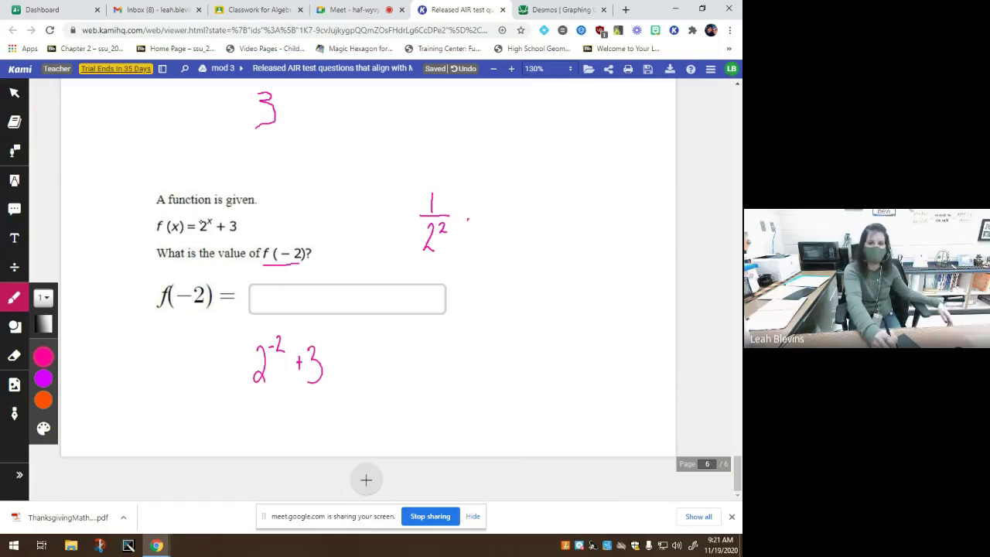
drag(491, 201, 493, 253)
drag(268, 392, 274, 413)
mouse_move(276, 402)
mouse_down()
mouse_move(277, 425)
mouse_move(292, 418)
mouse_up()
mouse_move(287, 411)
mouse_down()
mouse_move(309, 401)
mouse_move(306, 414)
mouse_up()
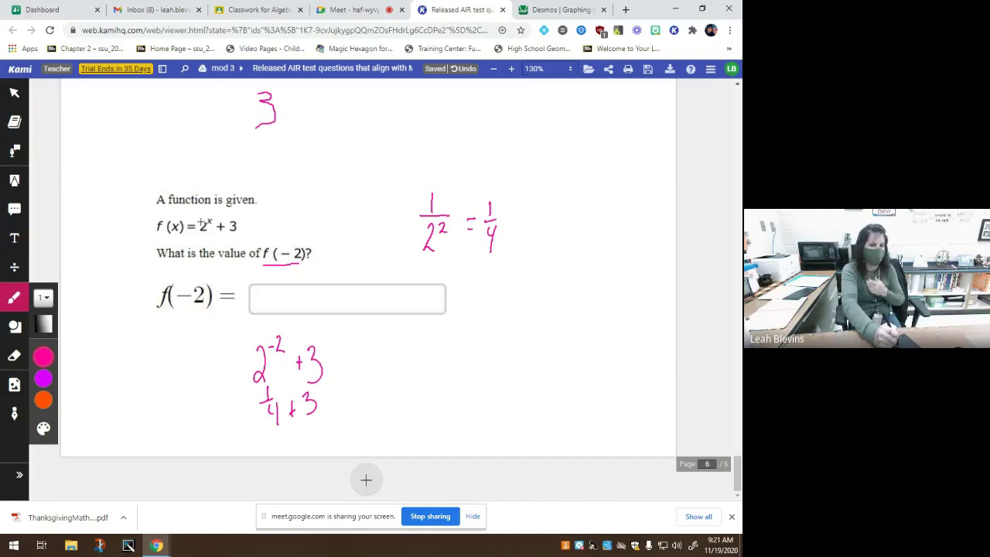
mouse_move(263, 434)
mouse_down()
mouse_move(292, 444)
mouse_move(300, 429)
mouse_move(310, 439)
mouse_move(329, 429)
mouse_move(322, 441)
mouse_up()
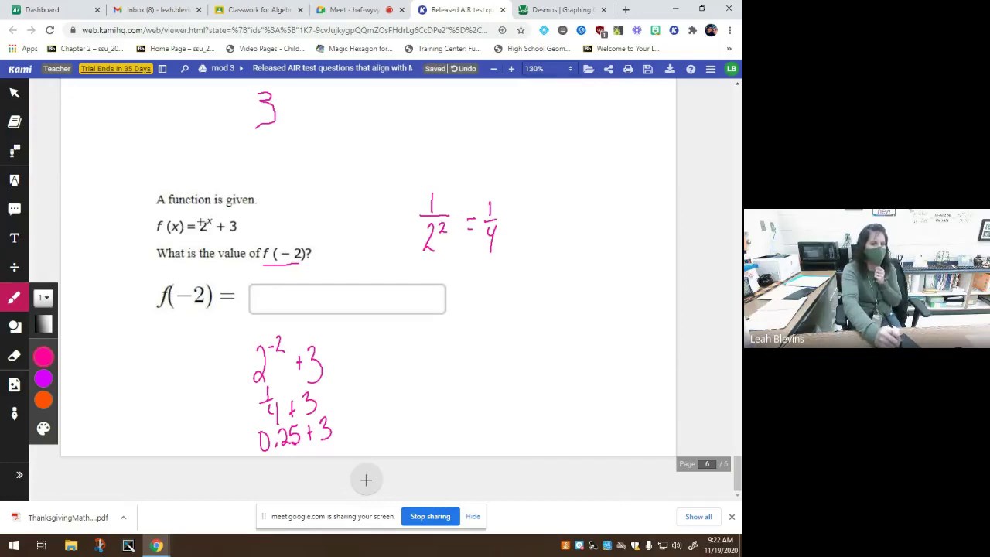
mouse_move(270, 289)
mouse_down()
mouse_move(266, 314)
mouse_move(305, 311)
mouse_up()
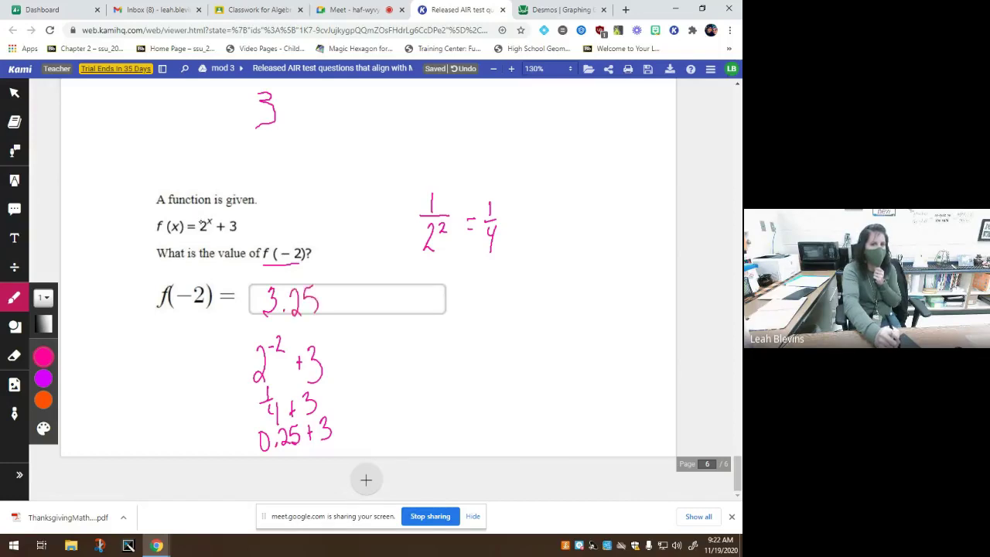
Step: Switch to Desmos and calculate 2^-2 + 3 in a new expression line
click(563, 9)
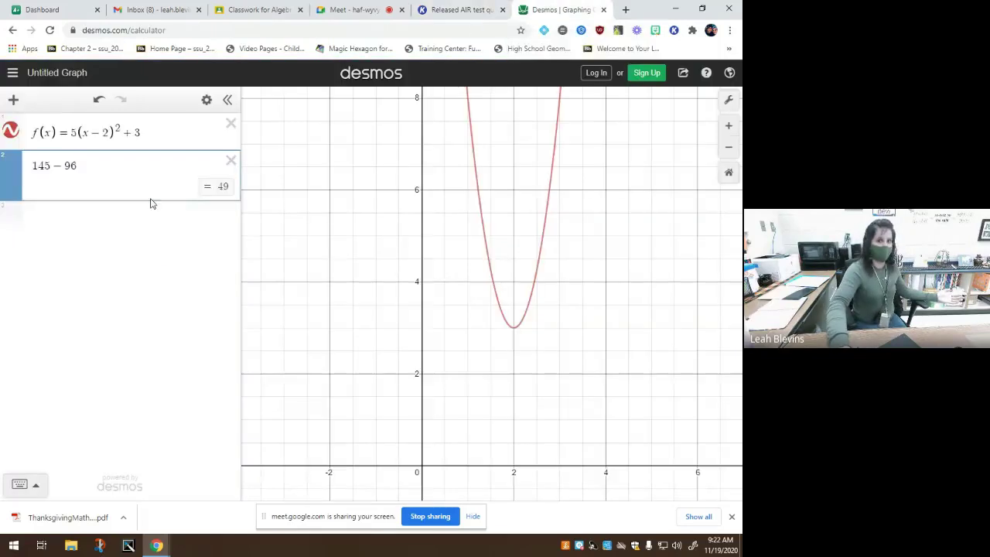
click(64, 222)
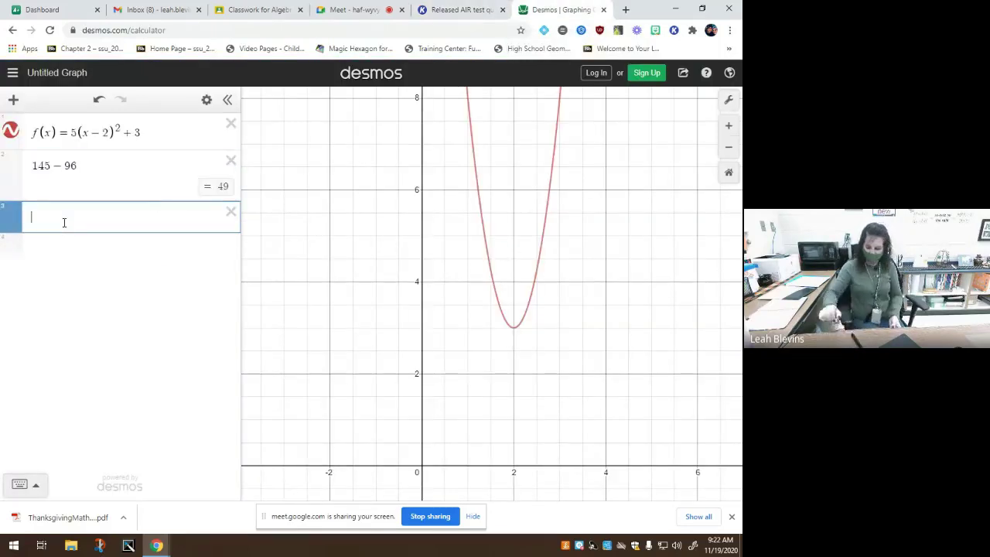
text(2)
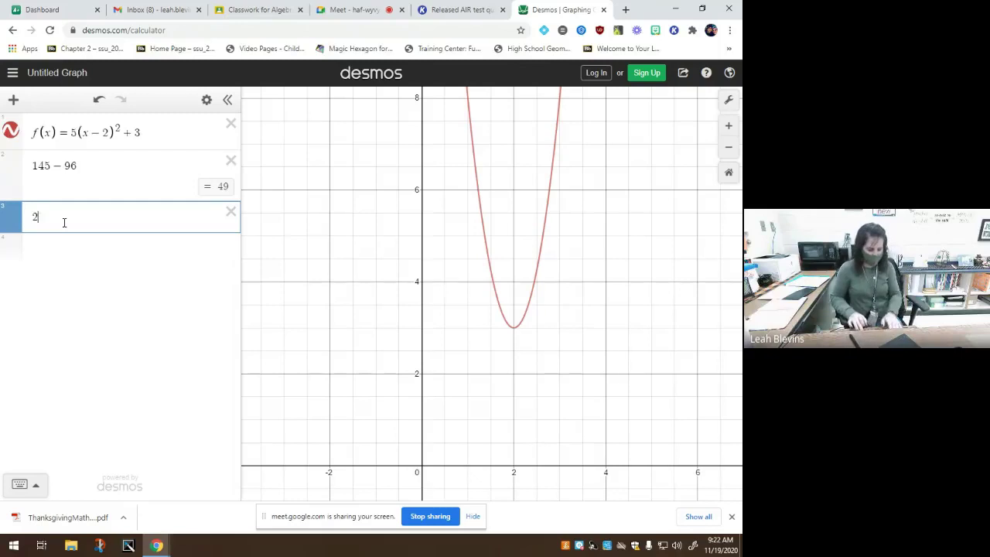
text(^-2)
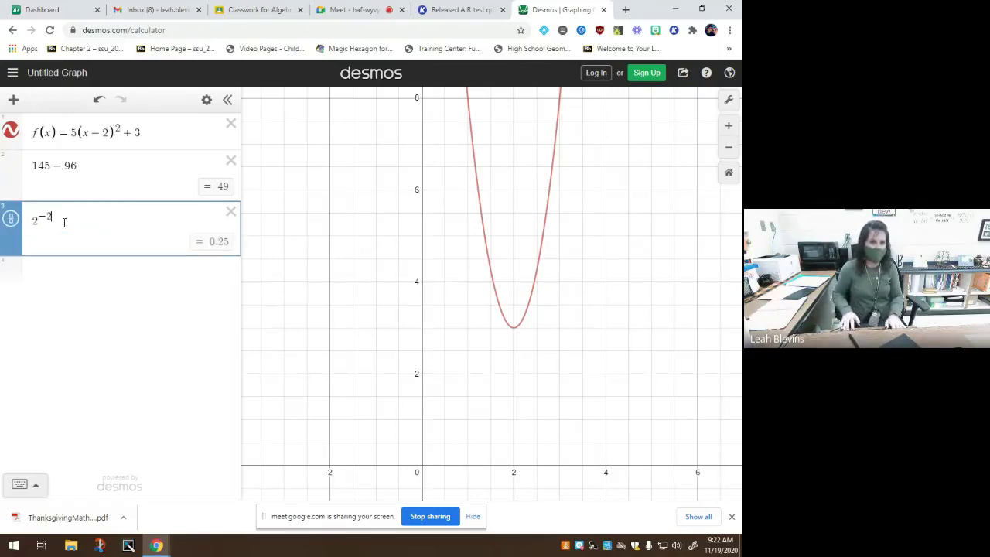
key(Right)
text(+3)
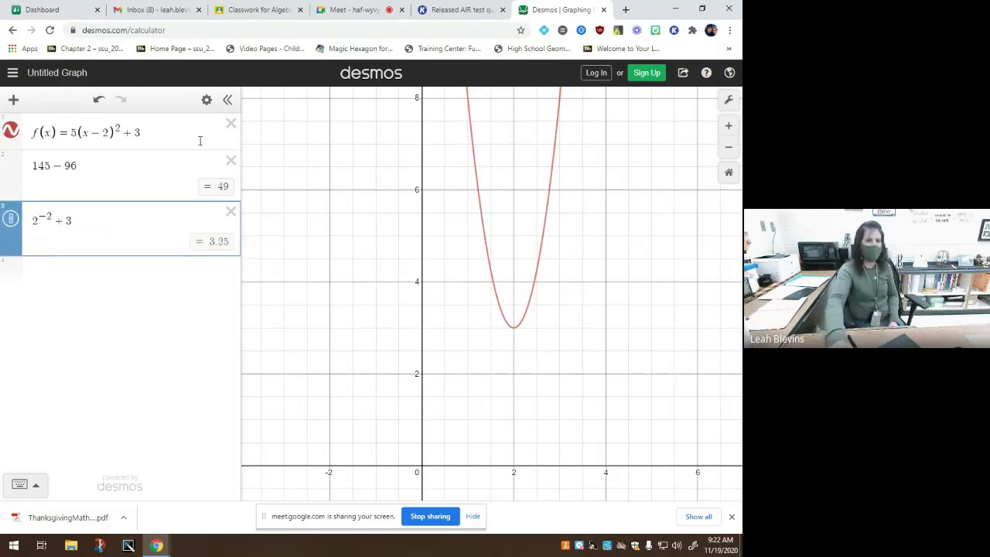
Step: Return to the Kami worksheet and look back through the annotated questions up to the first page
click(447, 12)
scroll(389, 382, up, 4)
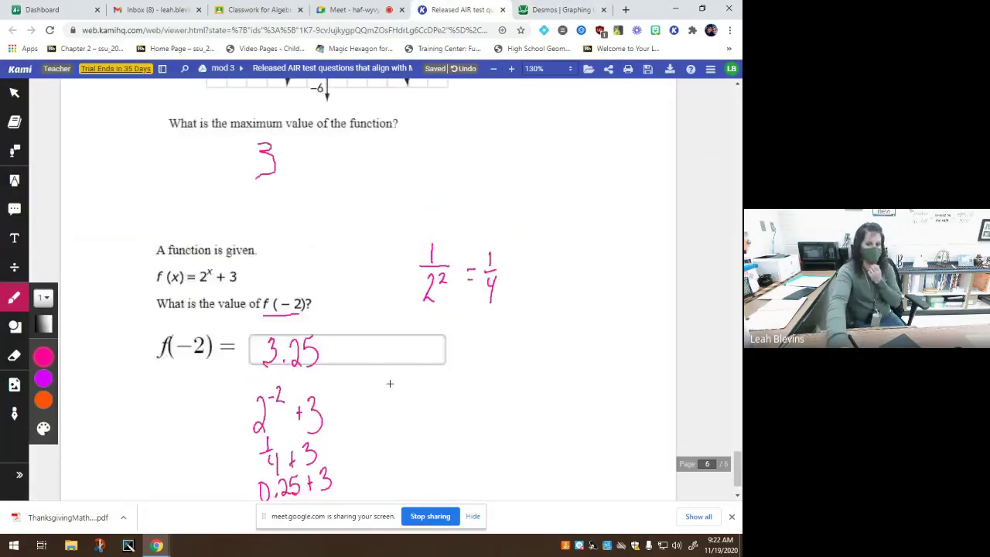
scroll(389, 383, up, 10)
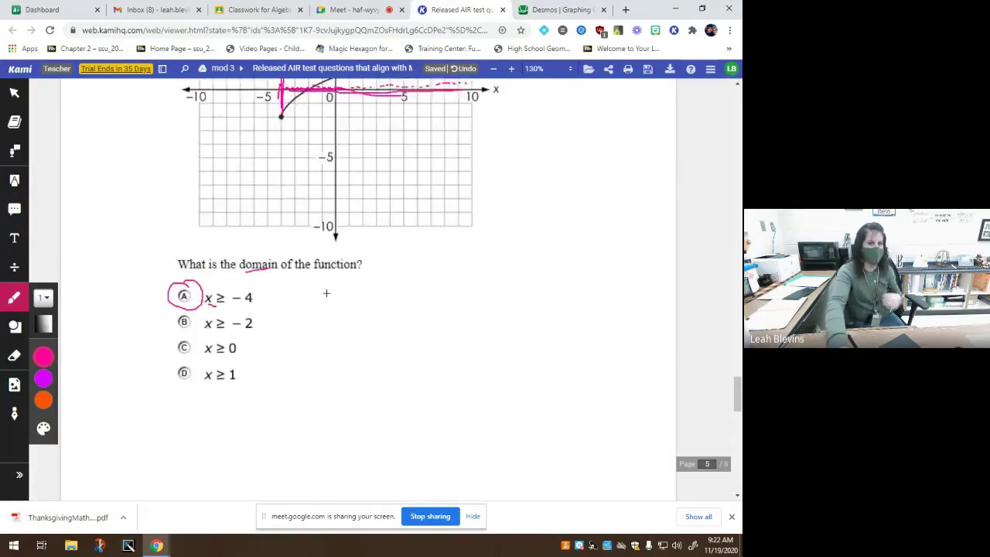
scroll(314, 292, up, 12)
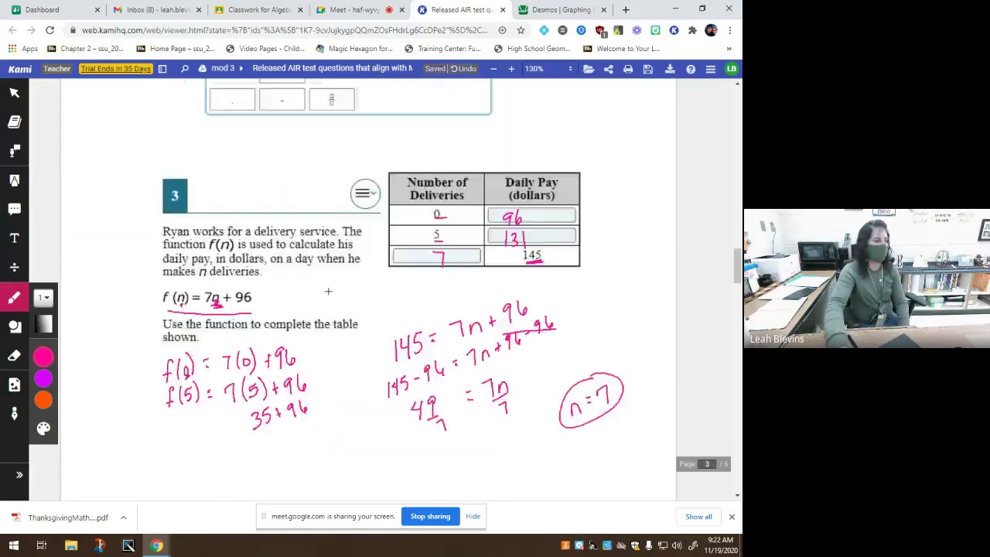
scroll(317, 312, up, 12)
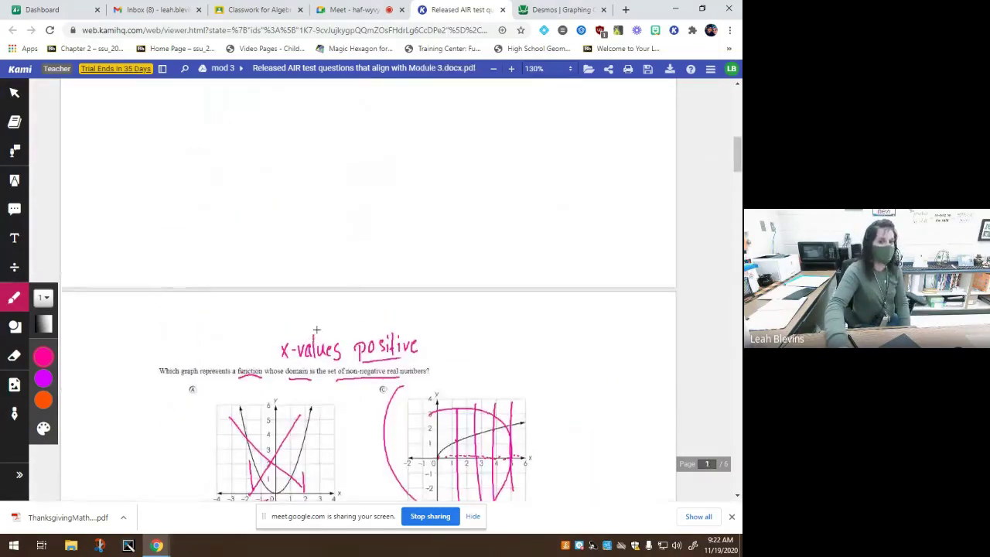
scroll(301, 312, up, 2)
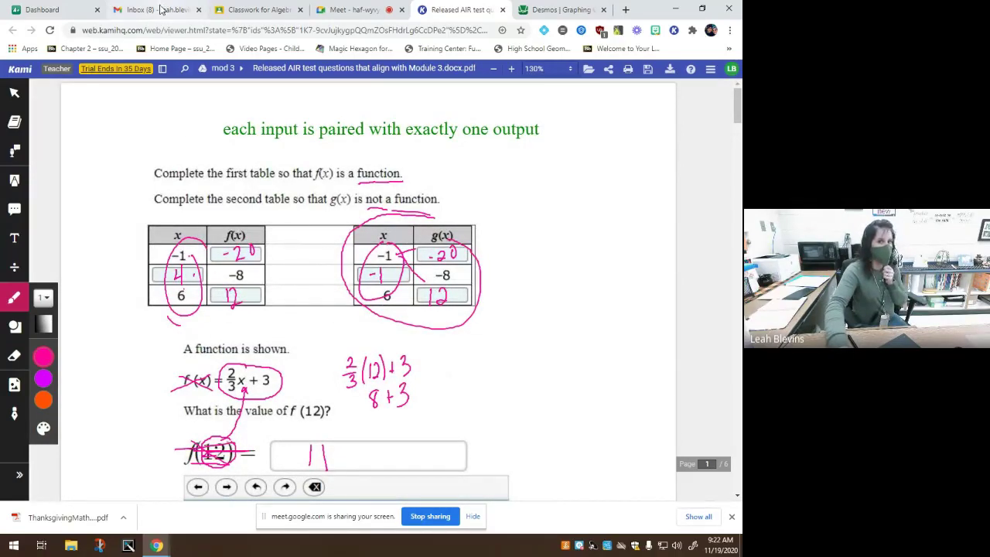
Step: Switch to the Algebra 1 classwork in Google Classroom and view the details of Friday's ALEK's topics assignment
click(255, 9)
click(315, 320)
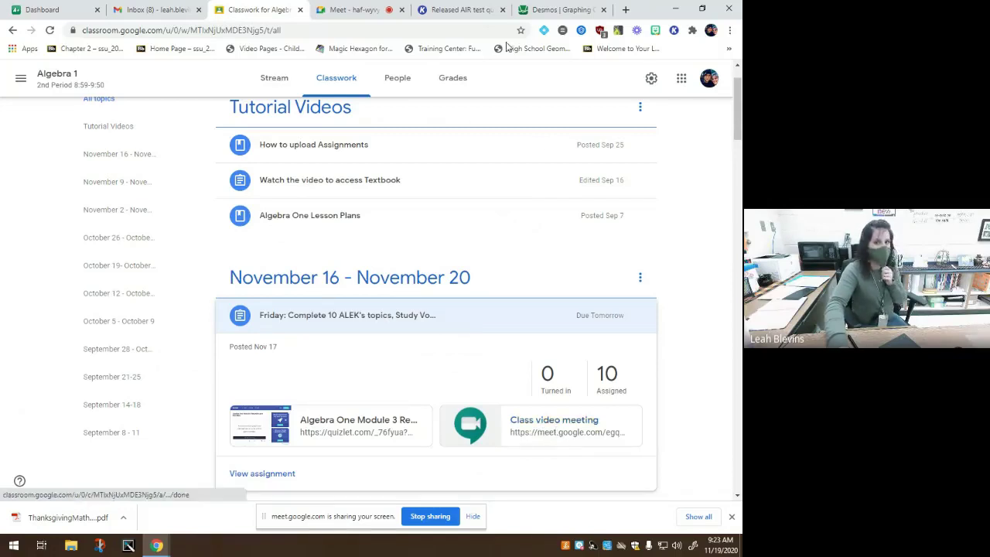
click(466, 10)
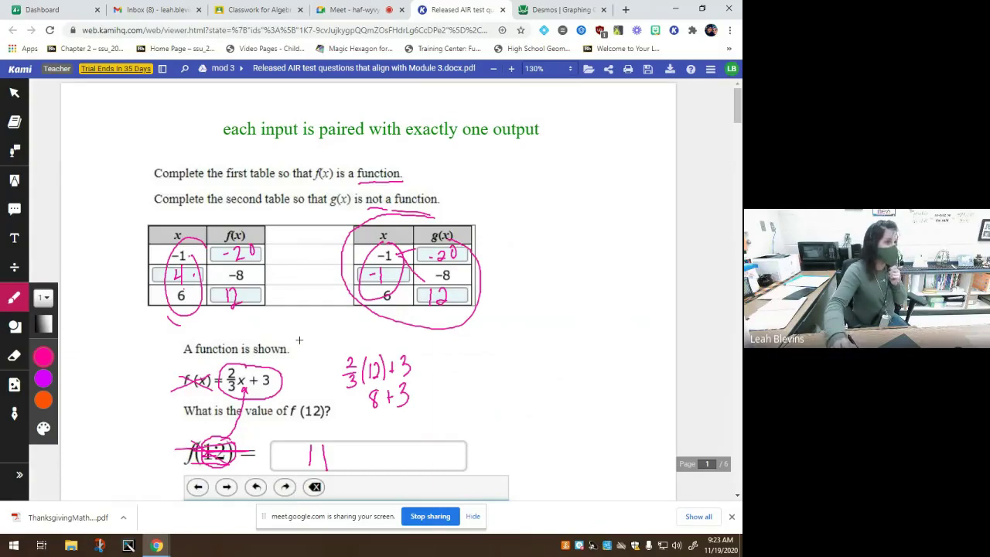
click(257, 11)
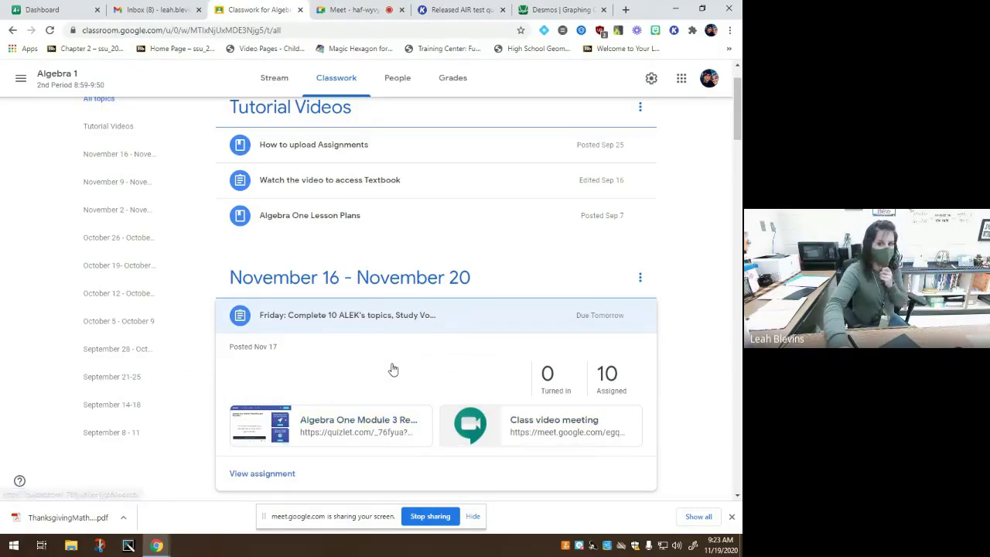
click(387, 315)
Step: View the details and attached videos of the Wednesday: Review Part 1 and Thursday: Review Part 2 assignments
scroll(378, 358, down, 1)
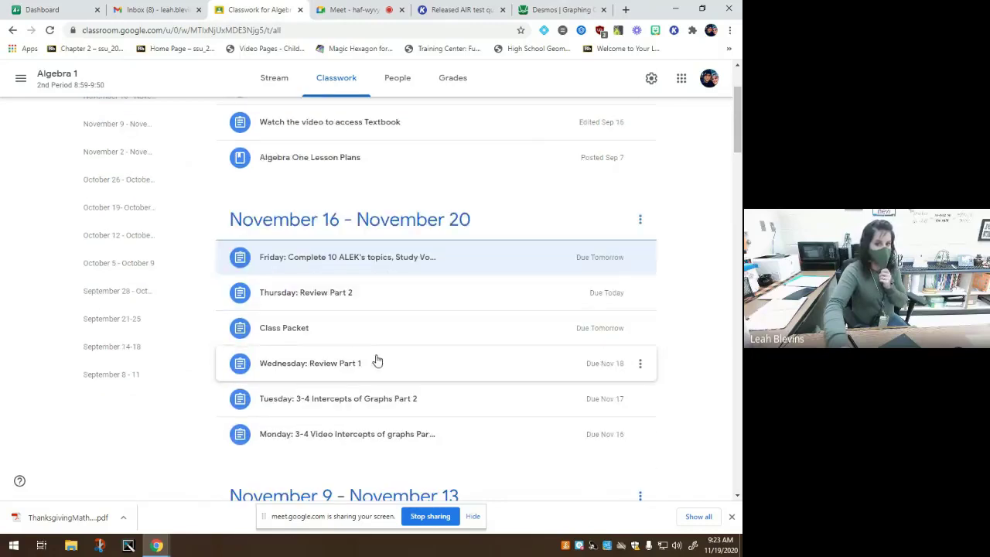
click(328, 368)
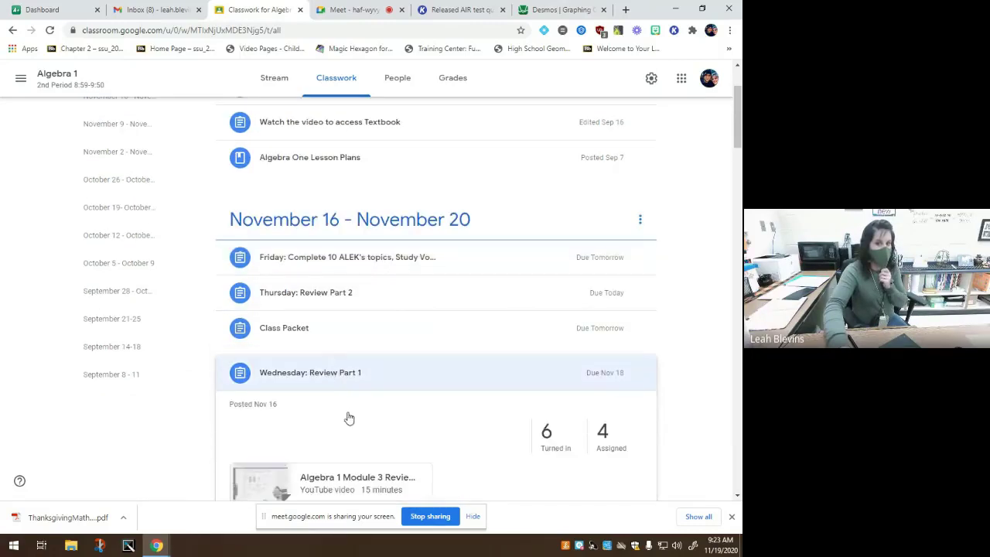
scroll(344, 433, down, 2)
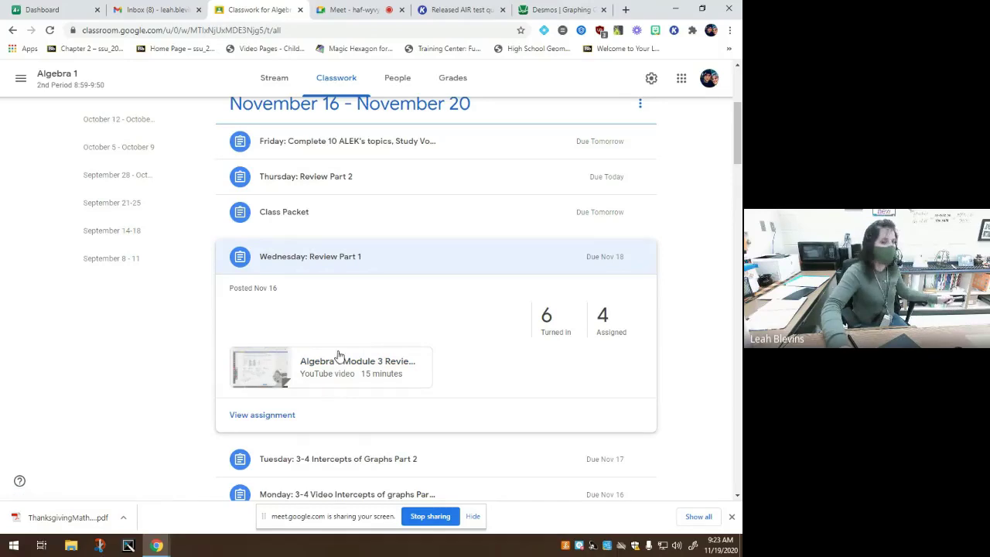
click(331, 181)
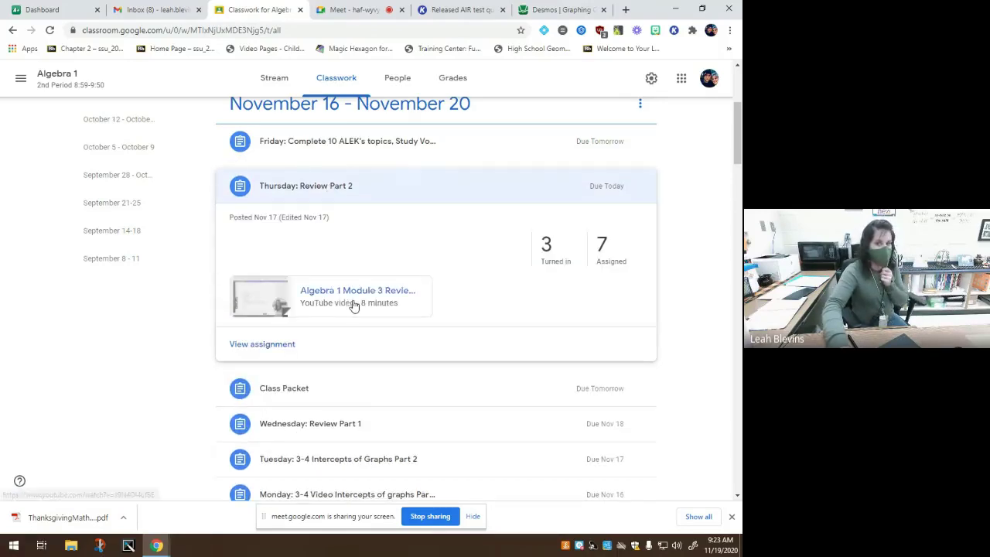
click(329, 185)
Step: Expand Friday's ALEK's topics assignment again to view its attachments, and open the Algebra 1 class stream
click(326, 147)
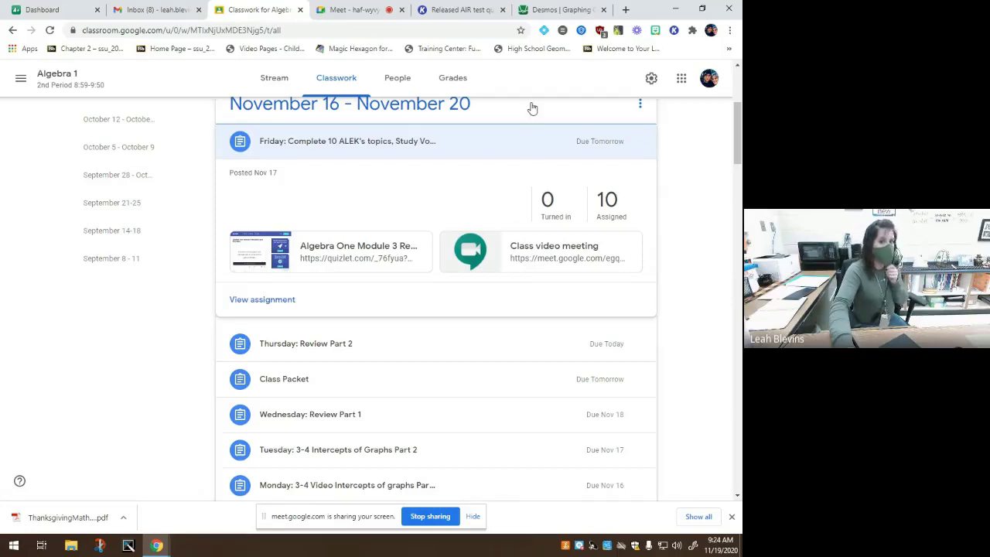
scroll(270, 201, up, 3)
click(45, 82)
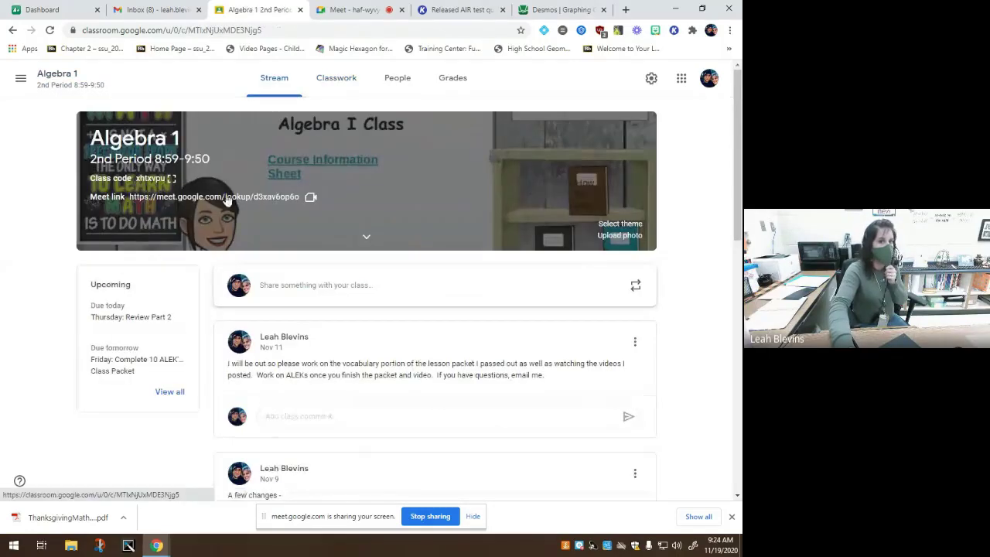